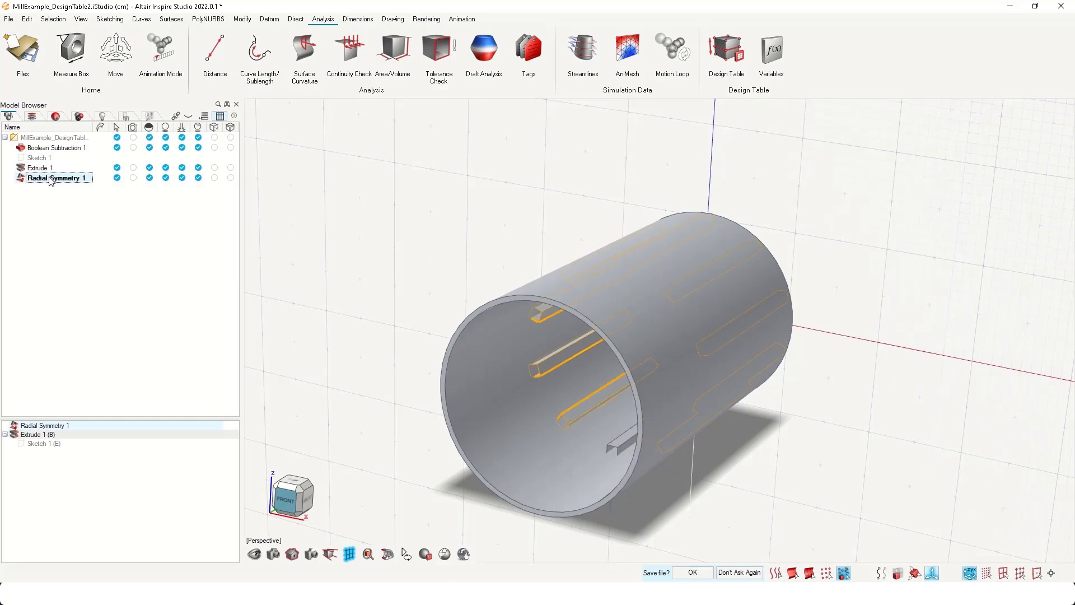
- Set the Radial Symmetry 1 copies variable to 20 in the mill model's design table
{"action": "left_click_drag", "start_coordinate": [437, 302], "coordinate": [439, 195]}
{"action": "left_click", "coordinate": [68, 168]}
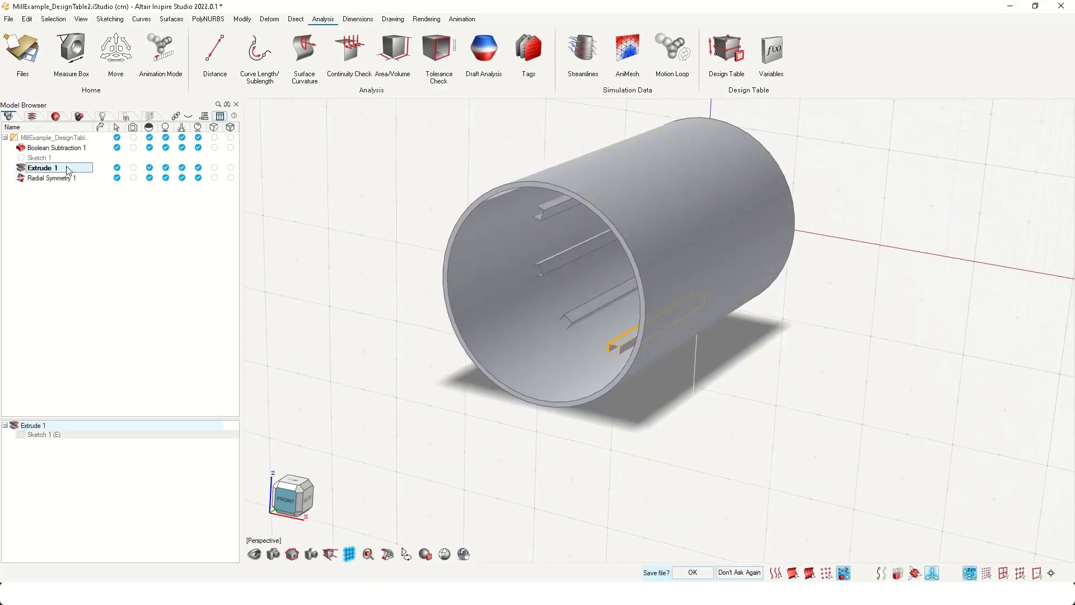
{"action": "left_click", "coordinate": [68, 178]}
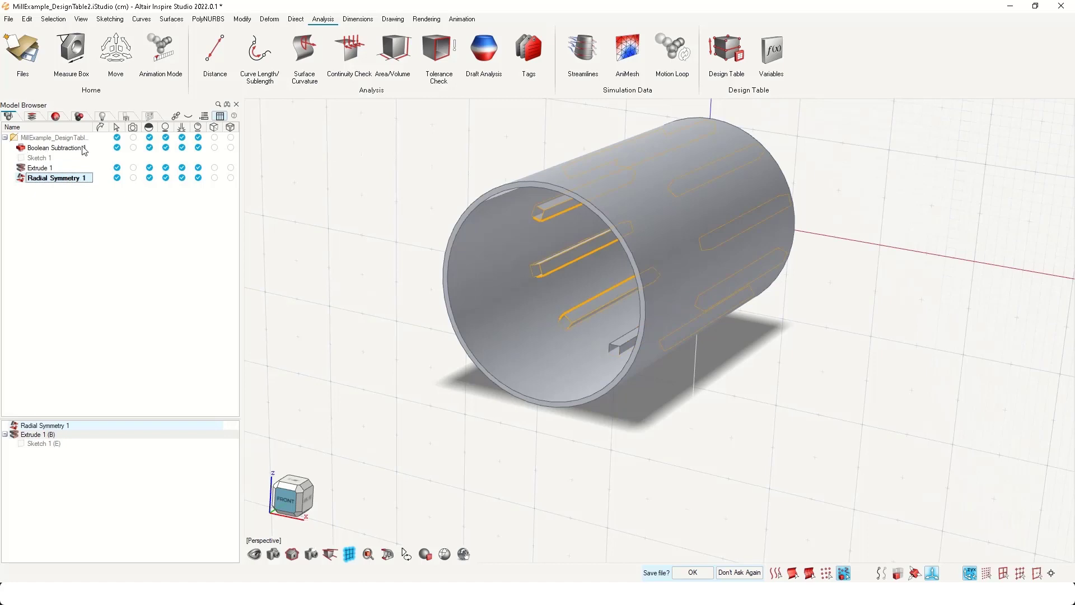
{"action": "left_click", "coordinate": [728, 54]}
{"action": "left_click_drag", "start_coordinate": [742, 138], "coordinate": [620, 398]}
{"action": "double_click", "coordinate": [599, 438]}
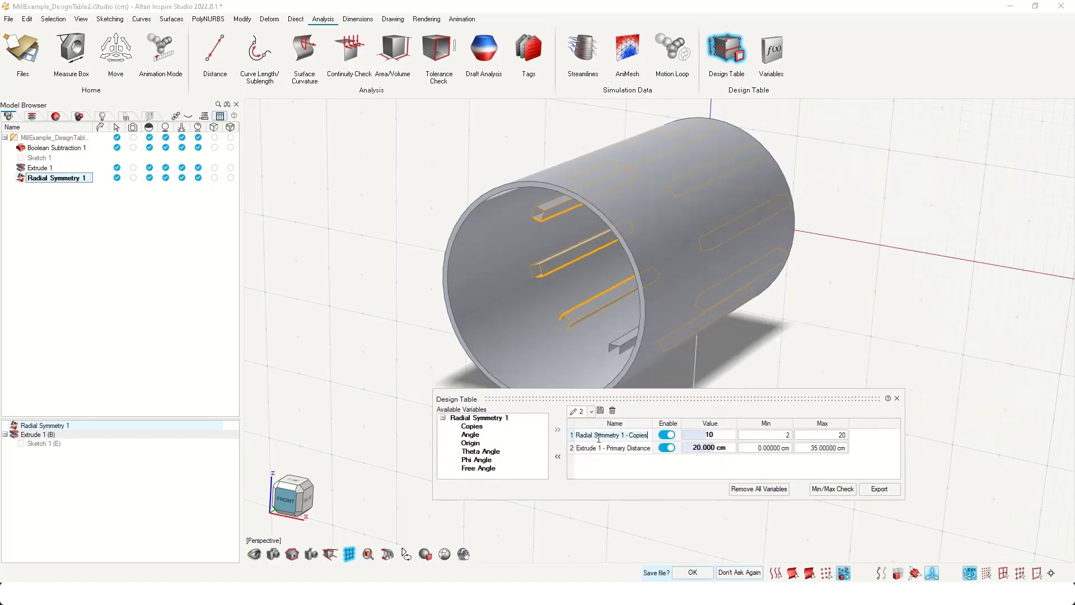
{"action": "double_click", "coordinate": [715, 437]}
{"action": "type", "text": "20"}
{"action": "key", "text": "Return"}
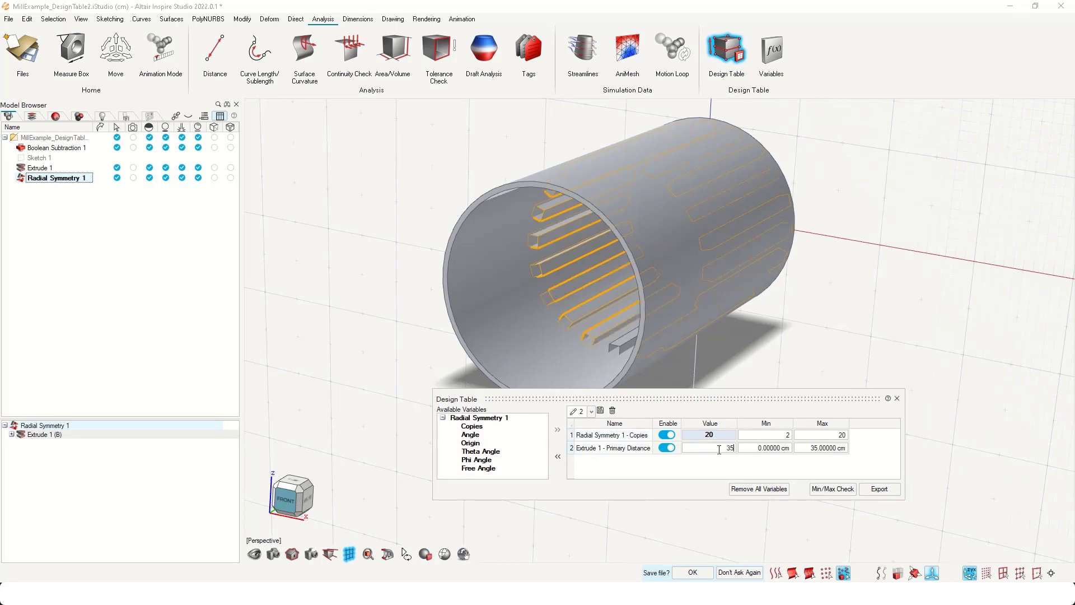
- Try a primary distance of 35 cm for Extrude 1, and set it back to 20 cm
{"action": "key", "text": "Return"}
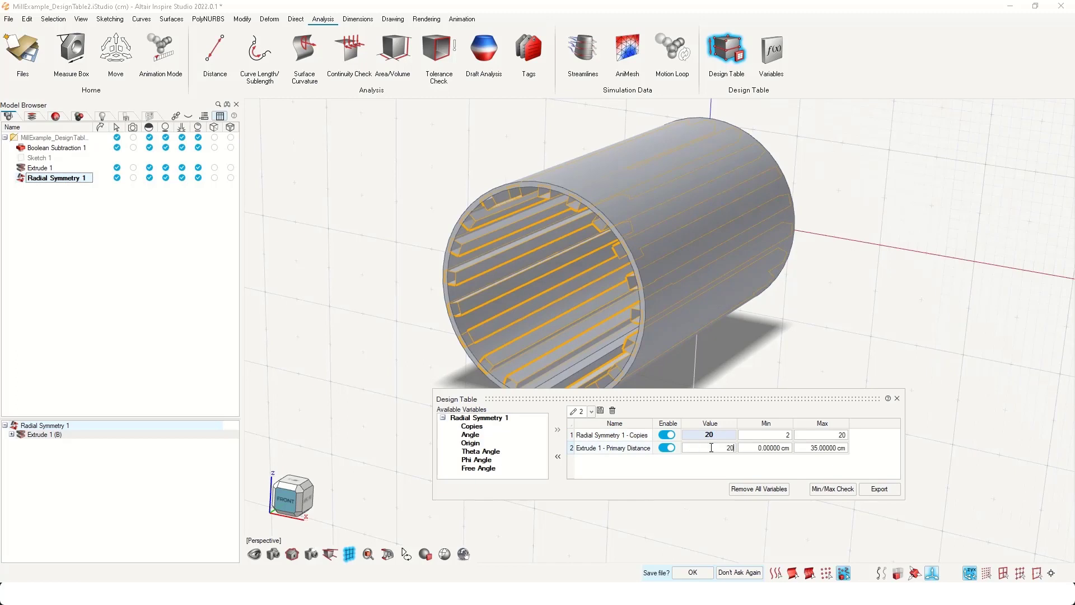
{"action": "left_click", "coordinate": [711, 447]}
{"action": "type", "text": "20"}
{"action": "key", "text": "Return"}
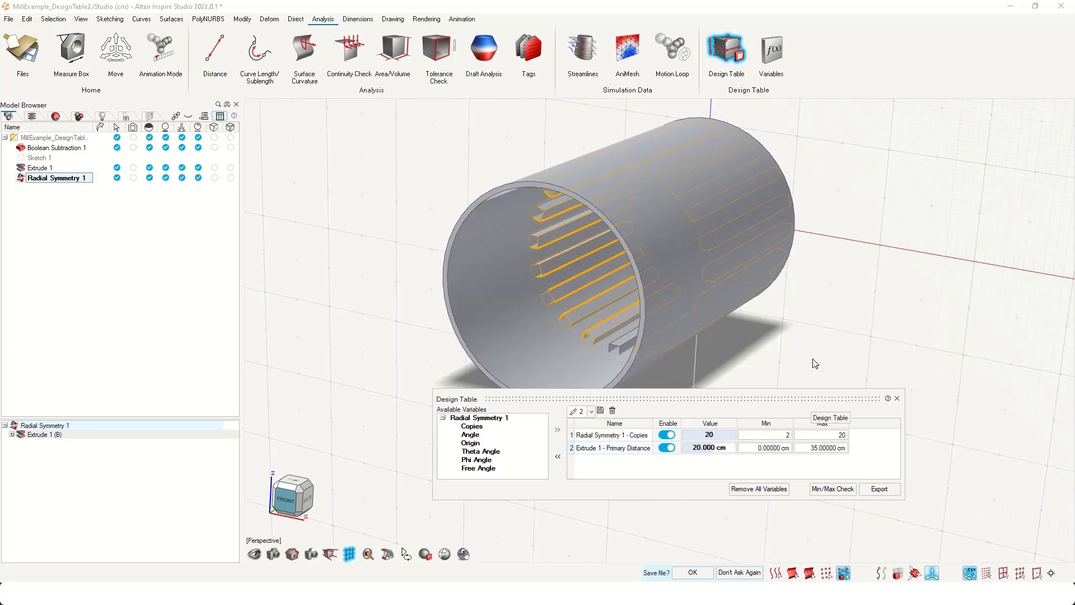
- Export the design table over the existing MillExample_DesignTable2.ist2hst file in the Inspire_Morph_Test folder
{"action": "left_click", "coordinate": [879, 488]}
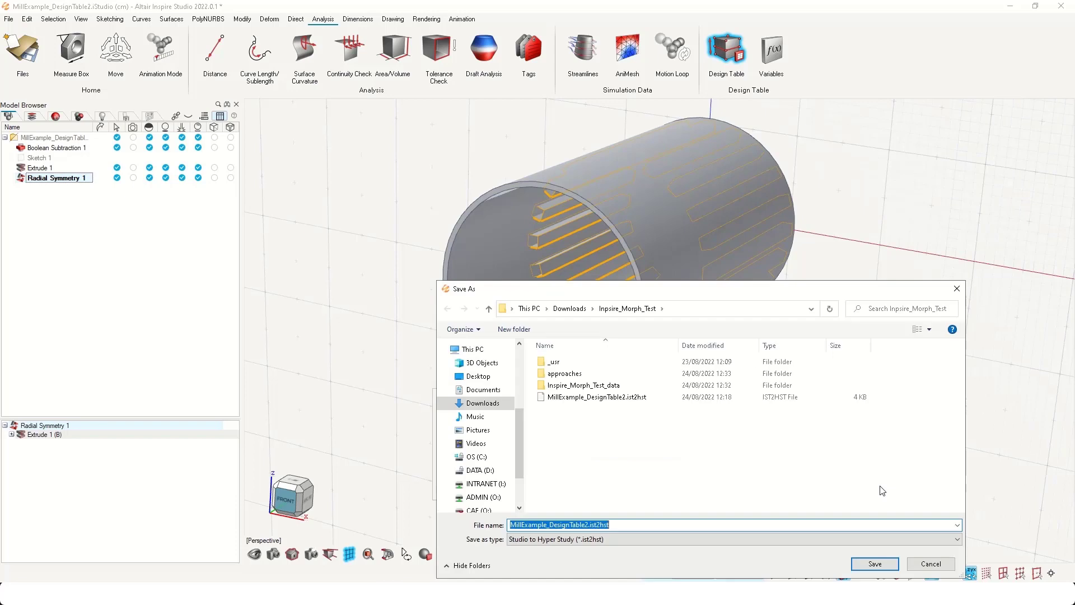
{"action": "left_click", "coordinate": [609, 399]}
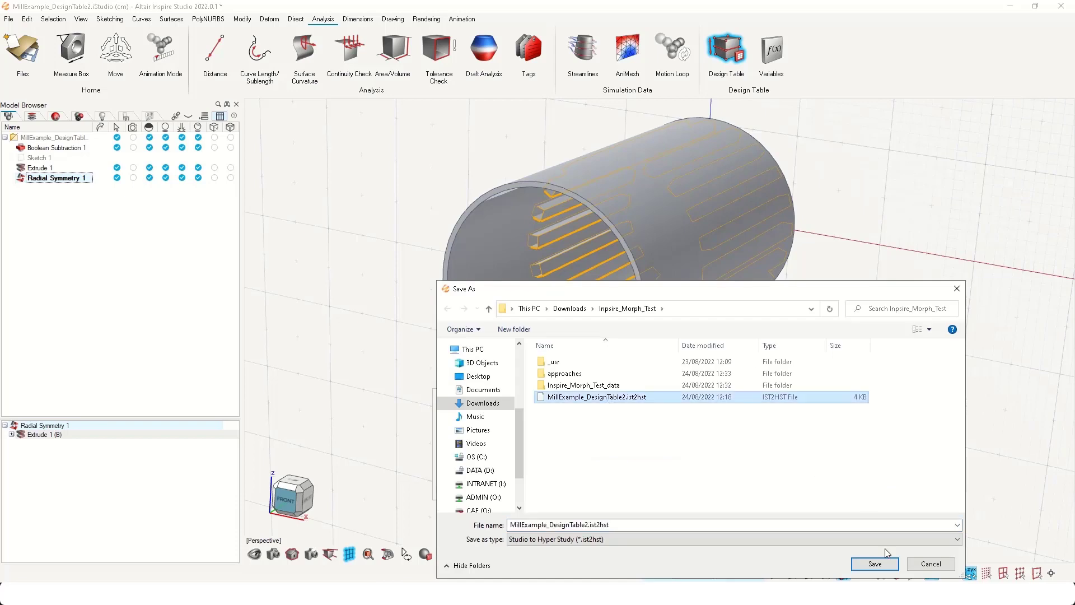
{"action": "left_click", "coordinate": [877, 564]}
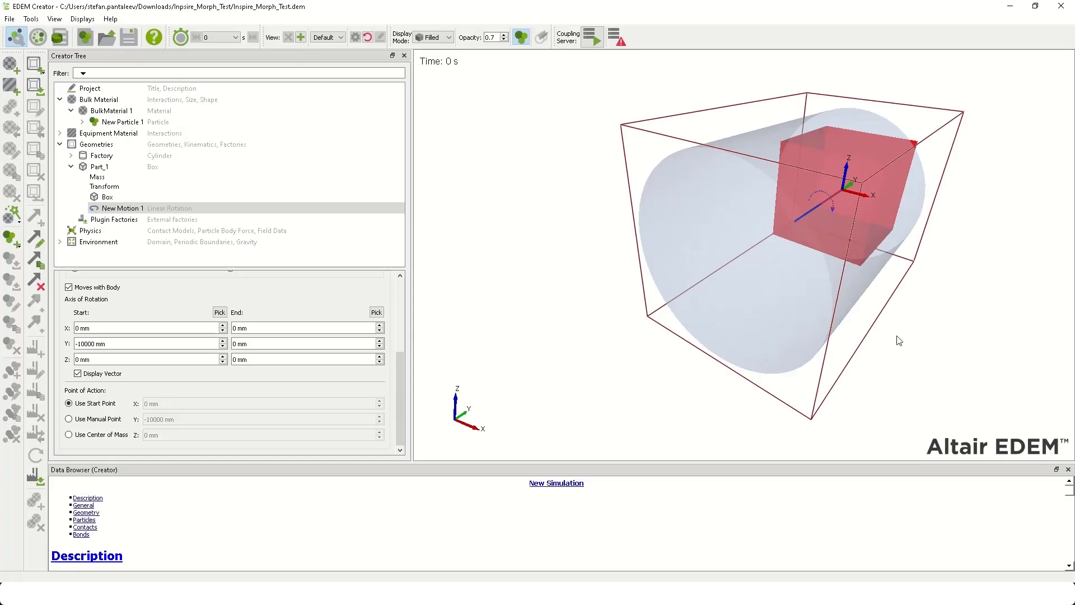
- In EDEM Creator, set the initial velocity of Part_1's linear rotation motion to 30 deg/s
{"action": "left_click_drag", "start_coordinate": [853, 340], "coordinate": [896, 291]}
{"action": "left_click", "coordinate": [98, 167]}
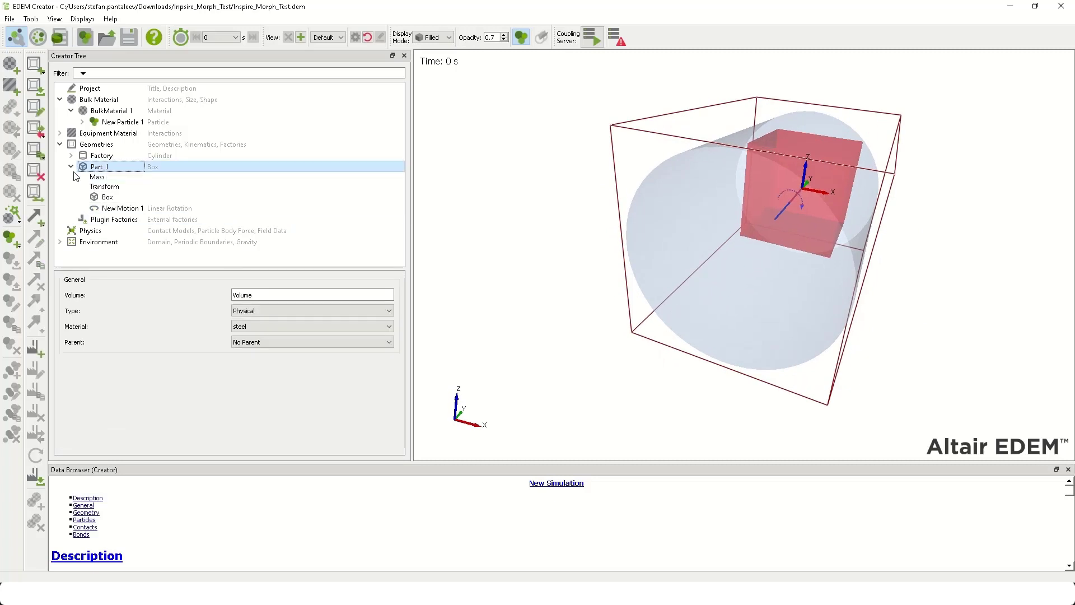
{"action": "left_click", "coordinate": [118, 208]}
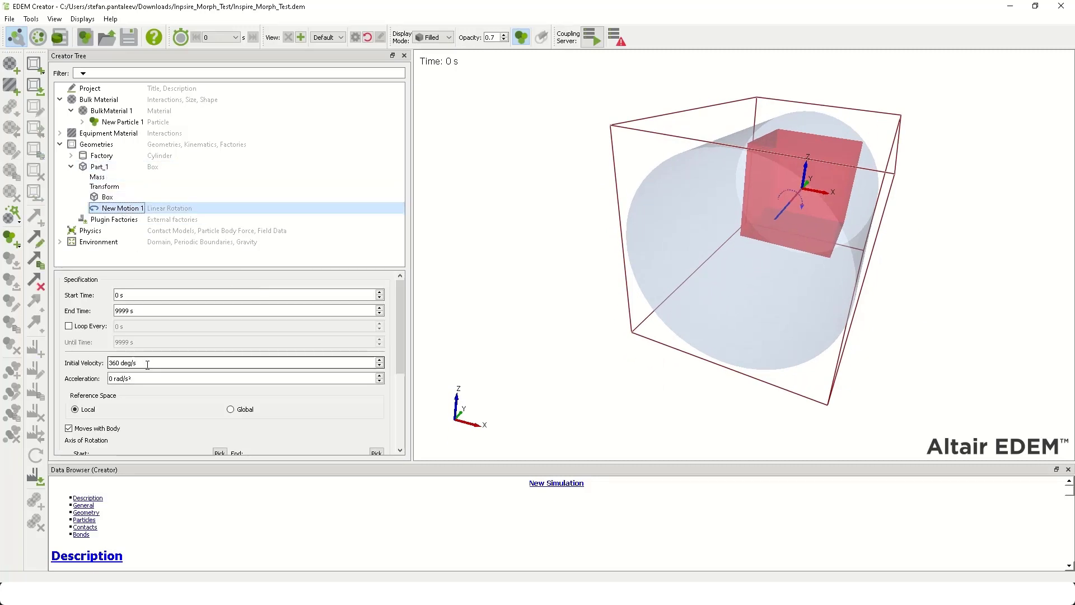
{"action": "left_click_drag", "start_coordinate": [147, 364], "coordinate": [66, 361]}
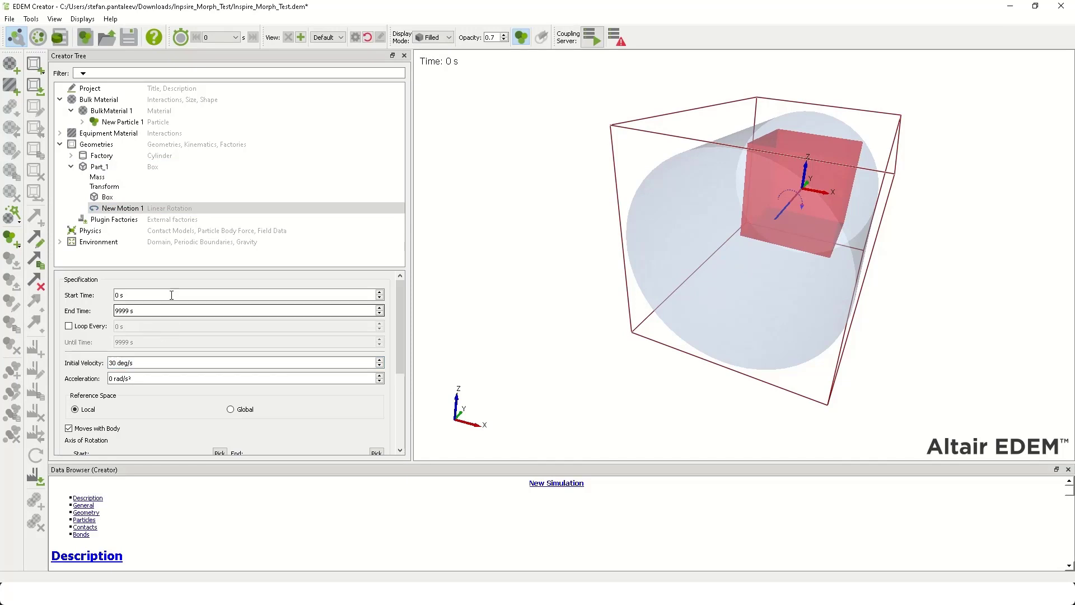
- Review the Part_1 and Factory geometries, including the static factory defined on the cylinder
{"action": "left_click", "coordinate": [119, 167]}
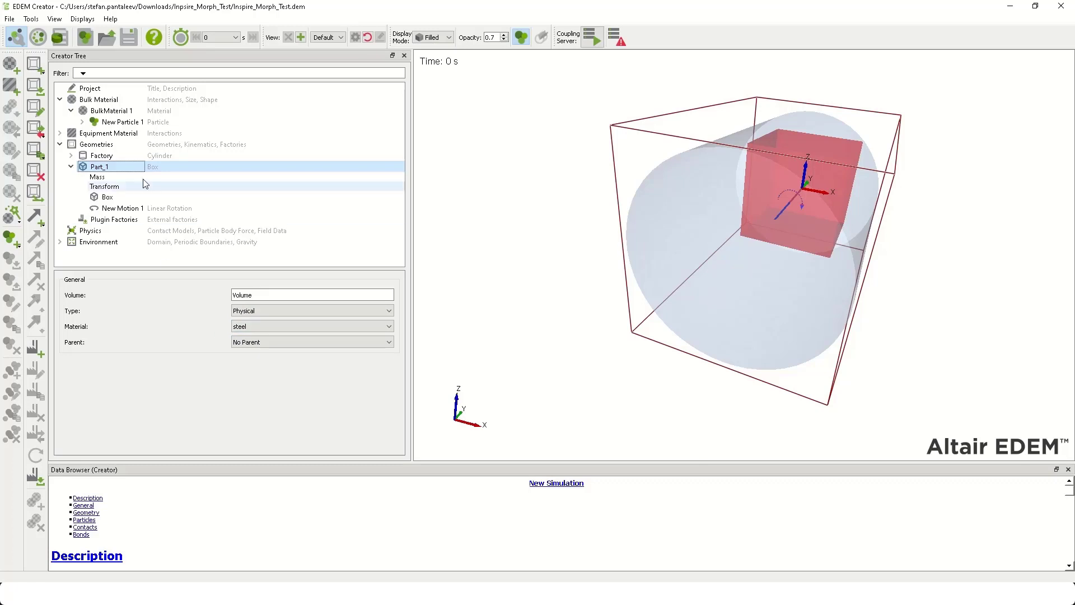
{"action": "left_click", "coordinate": [115, 156]}
{"action": "left_click", "coordinate": [71, 156]}
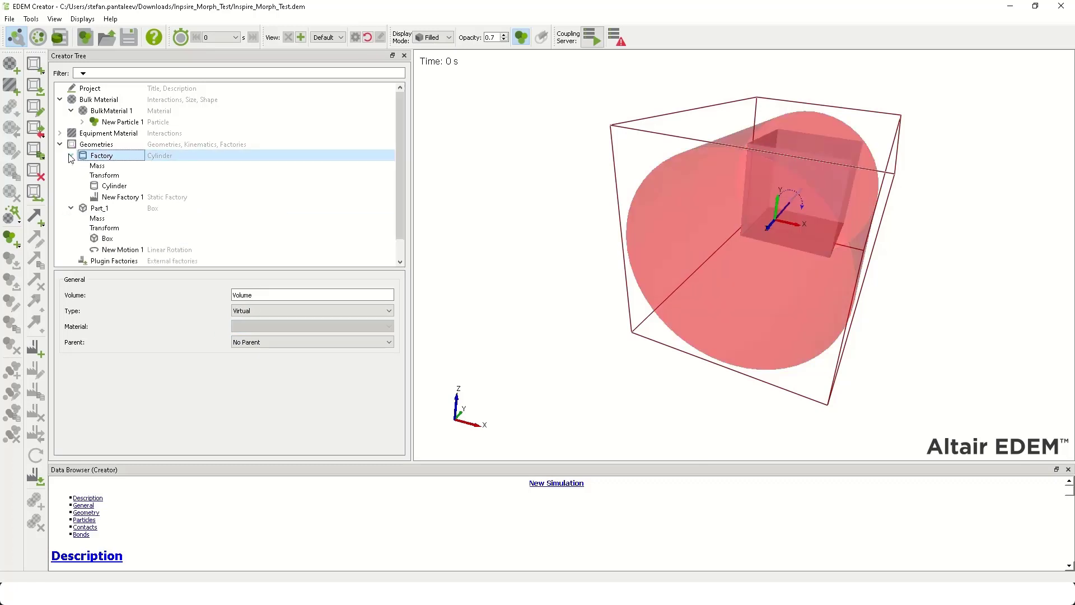
{"action": "left_click", "coordinate": [152, 197]}
{"action": "left_click", "coordinate": [102, 159]}
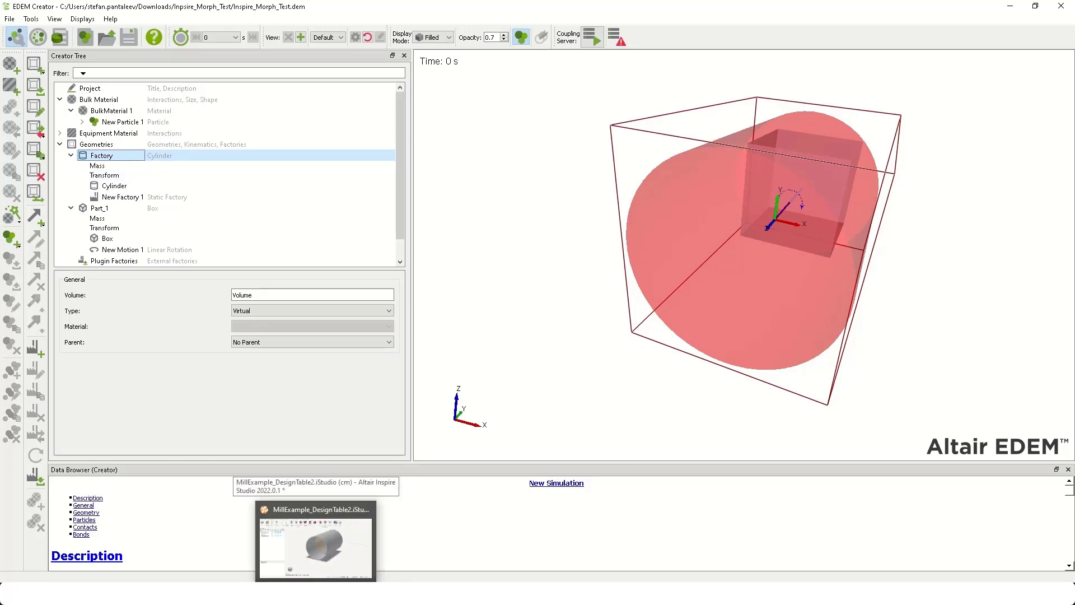
- Switch to the Inspire_Morph_HSt study in HyperStudy
{"action": "mouse_move", "coordinate": [343, 593]}
{"action": "left_click", "coordinate": [343, 537]}
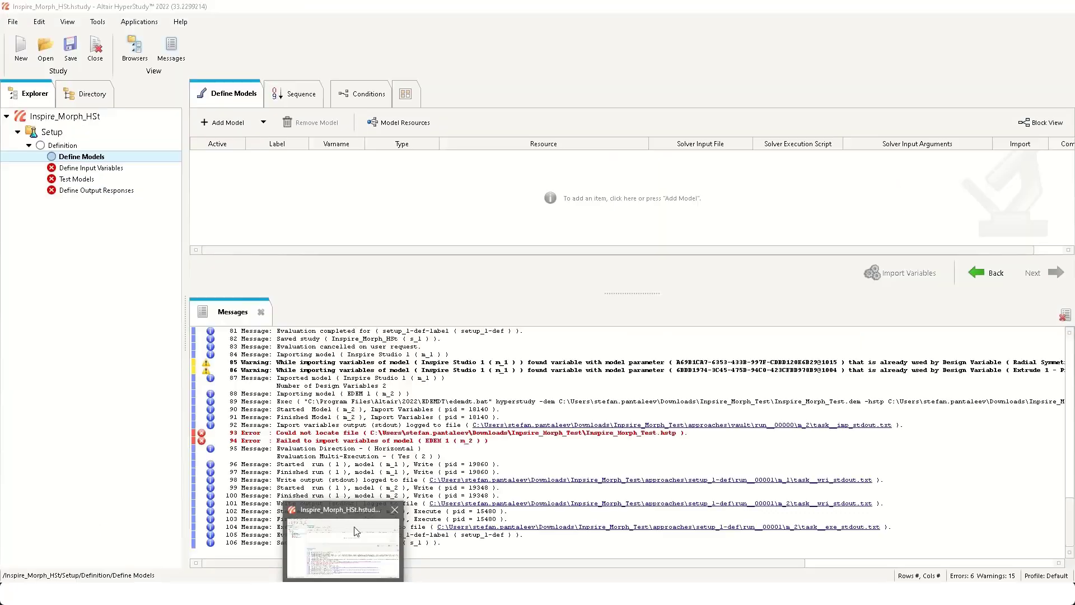
{"action": "right_click", "coordinate": [79, 156]}
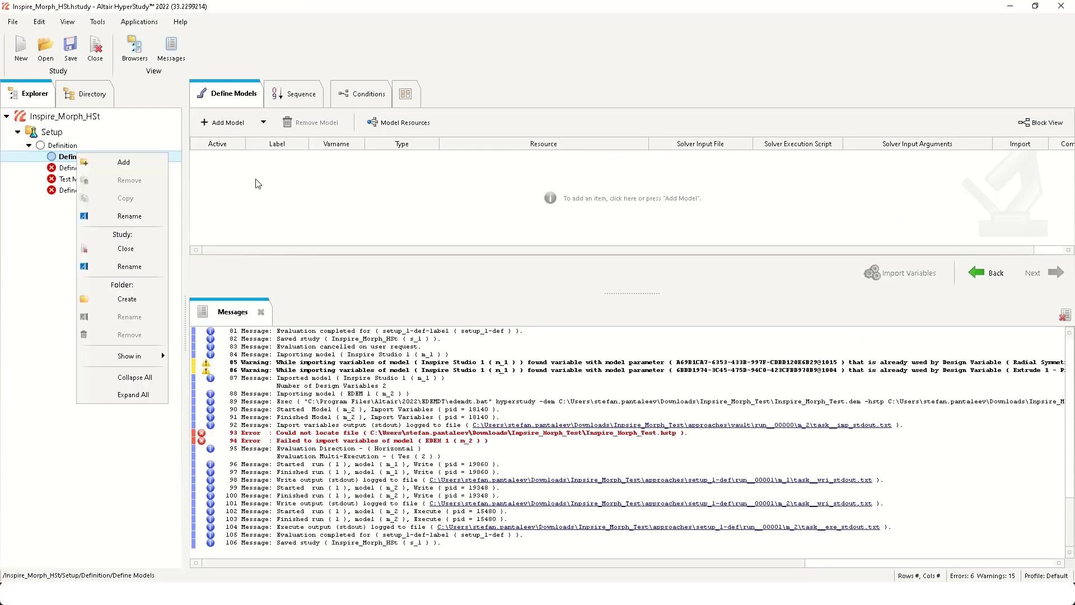
{"action": "left_click", "coordinate": [225, 124]}
{"action": "left_click", "coordinate": [641, 442]}
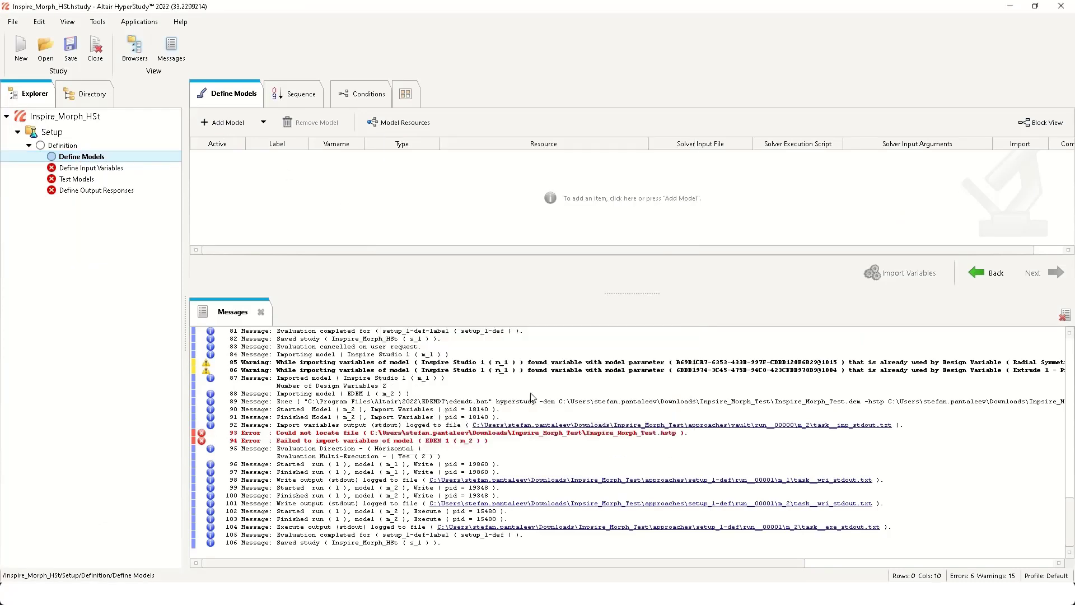
- Add an Inspire Studio model to the study with MillExample_DesignTable2.ist2hst as its resource
{"action": "left_click", "coordinate": [226, 122]}
{"action": "left_click", "coordinate": [426, 353]}
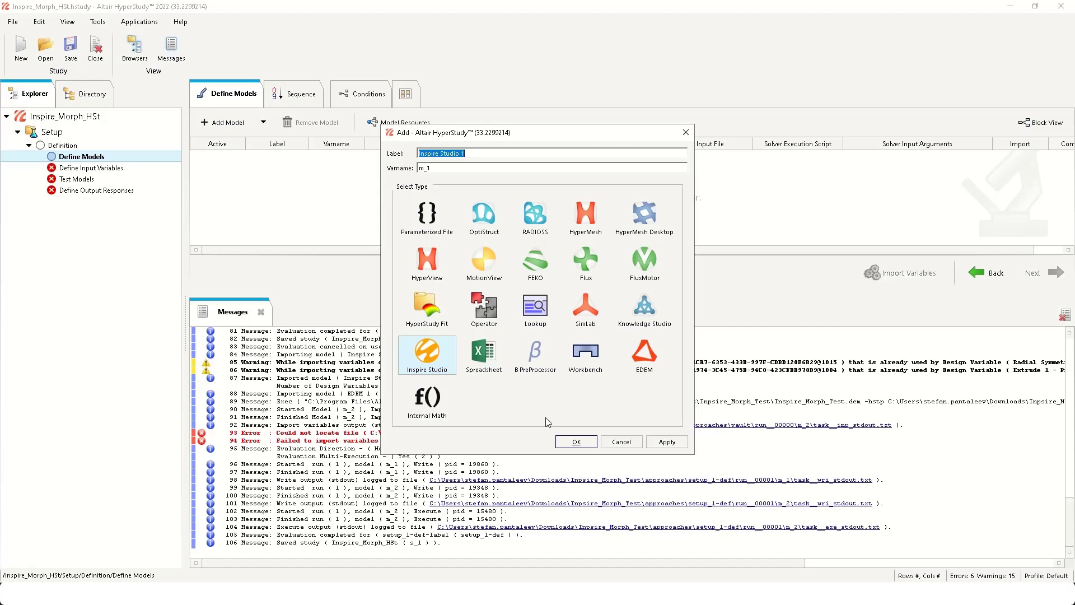
{"action": "left_click", "coordinate": [576, 441]}
{"action": "left_click", "coordinate": [653, 157]}
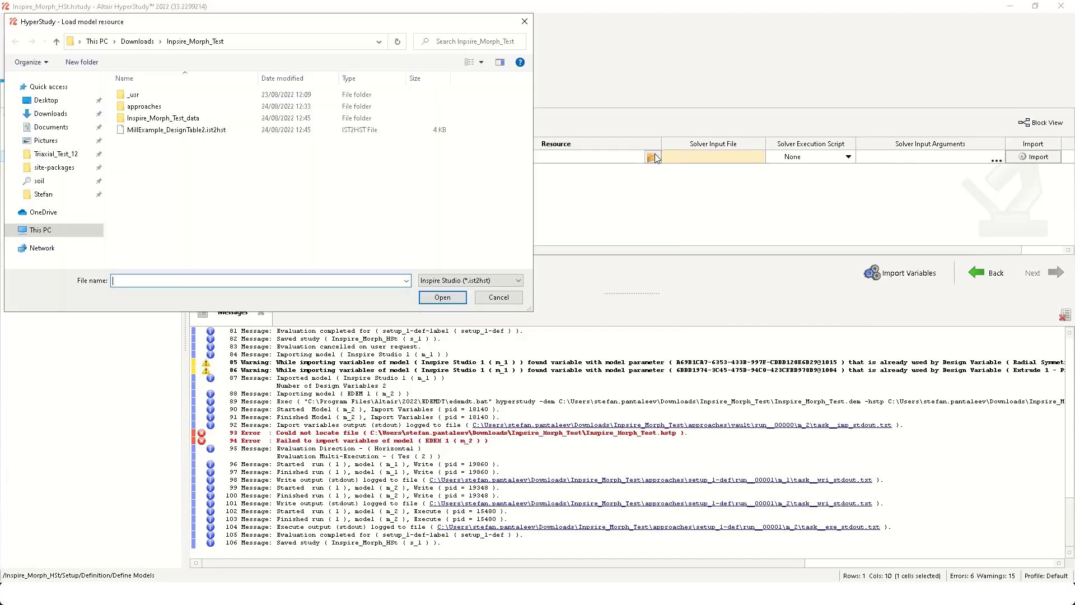
{"action": "left_click", "coordinate": [197, 132]}
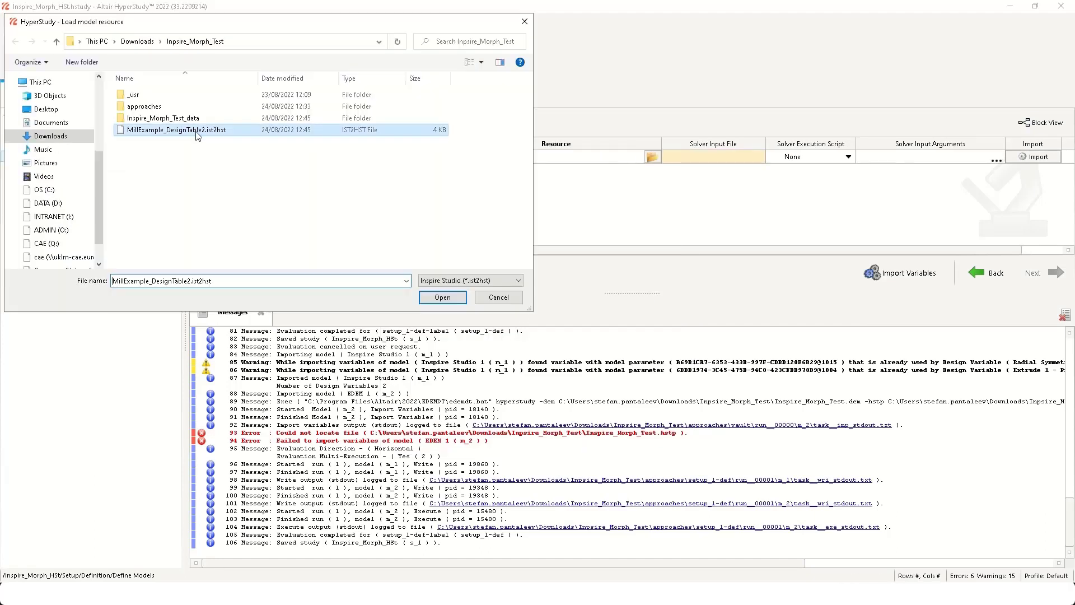
{"action": "left_click", "coordinate": [441, 297]}
- Set the Inspire Studio model's solver input file to MillExample_DesignTable2.stl and import its variables
{"action": "double_click", "coordinate": [757, 156]}
{"action": "left_click", "coordinate": [757, 157]}
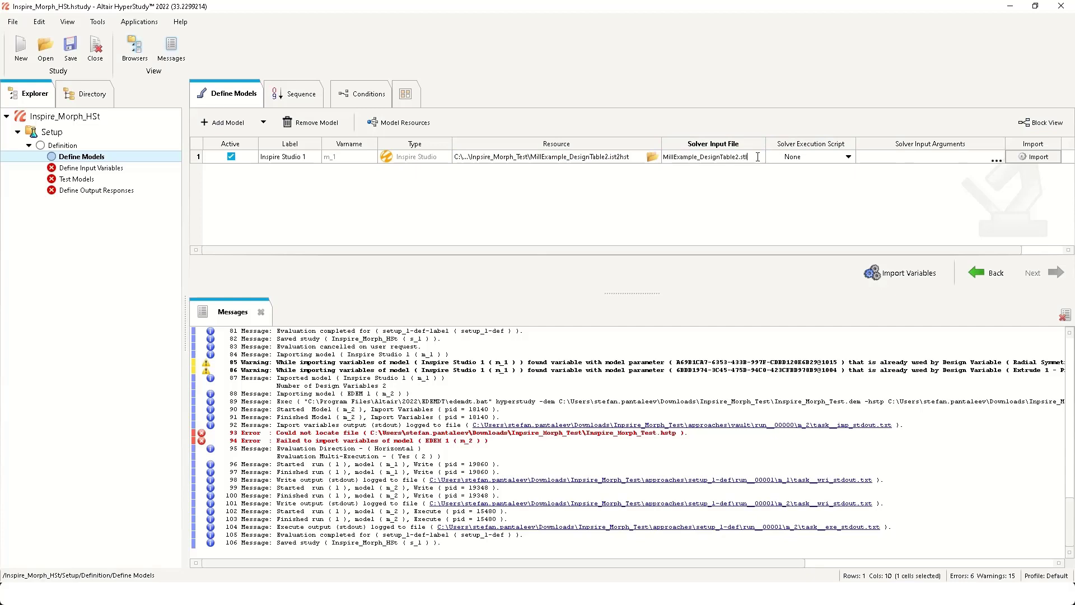
{"action": "left_click", "coordinate": [751, 169]}
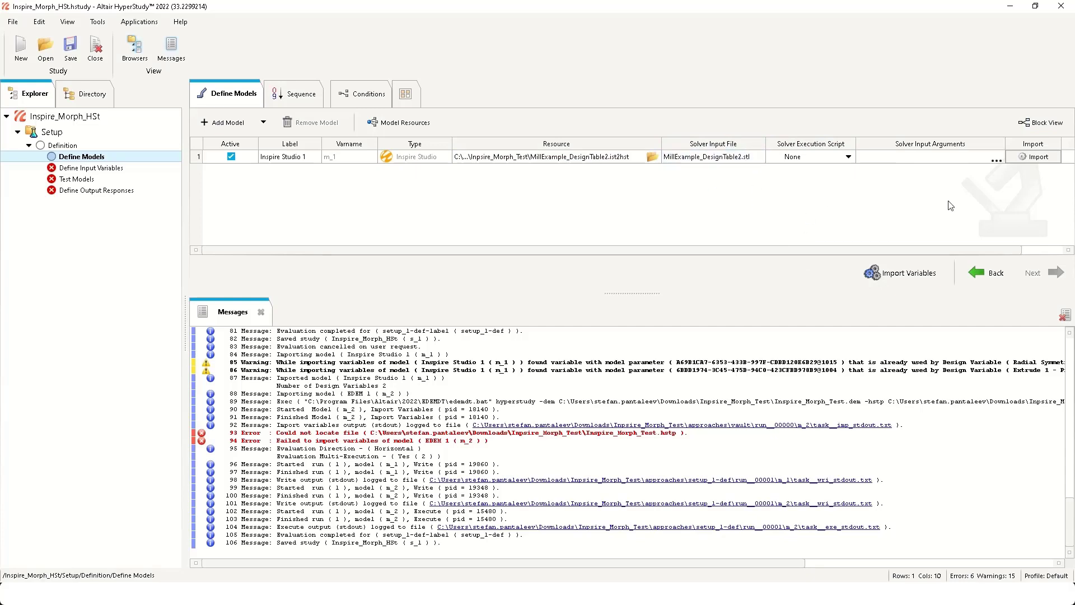
{"action": "left_click", "coordinate": [1038, 158]}
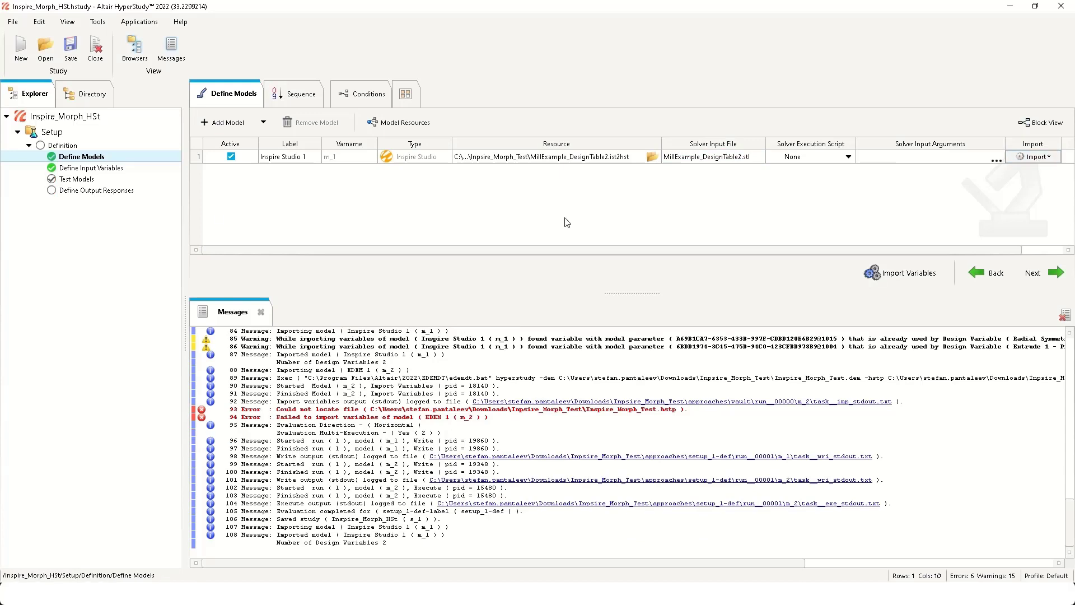
- Check the imported input variables and run the test definition for the model, overwriting the existing evaluation files
{"action": "left_click", "coordinate": [110, 172]}
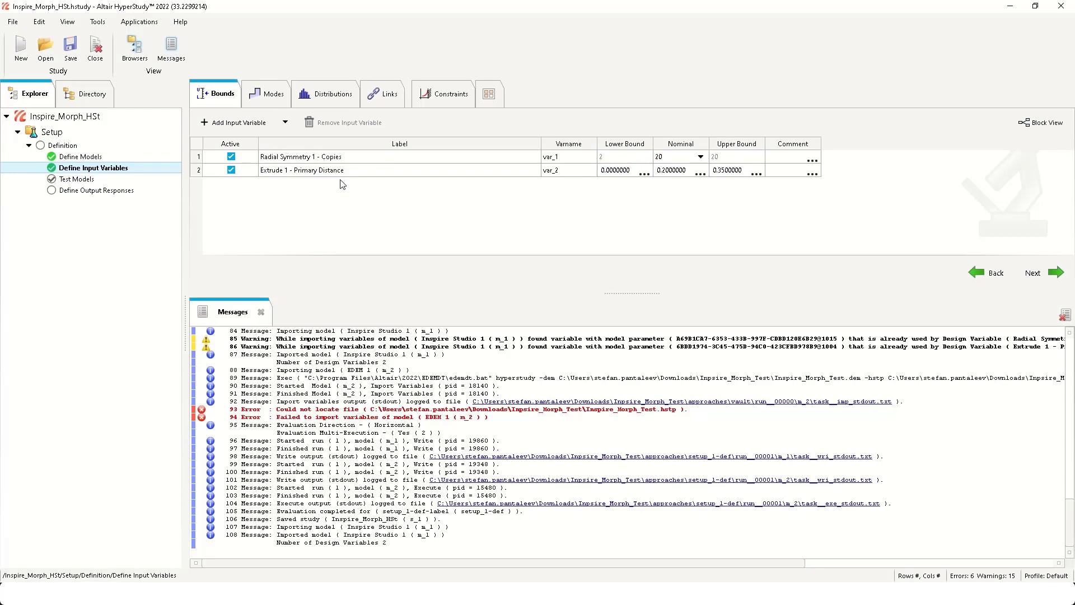
{"action": "left_click", "coordinate": [76, 178]}
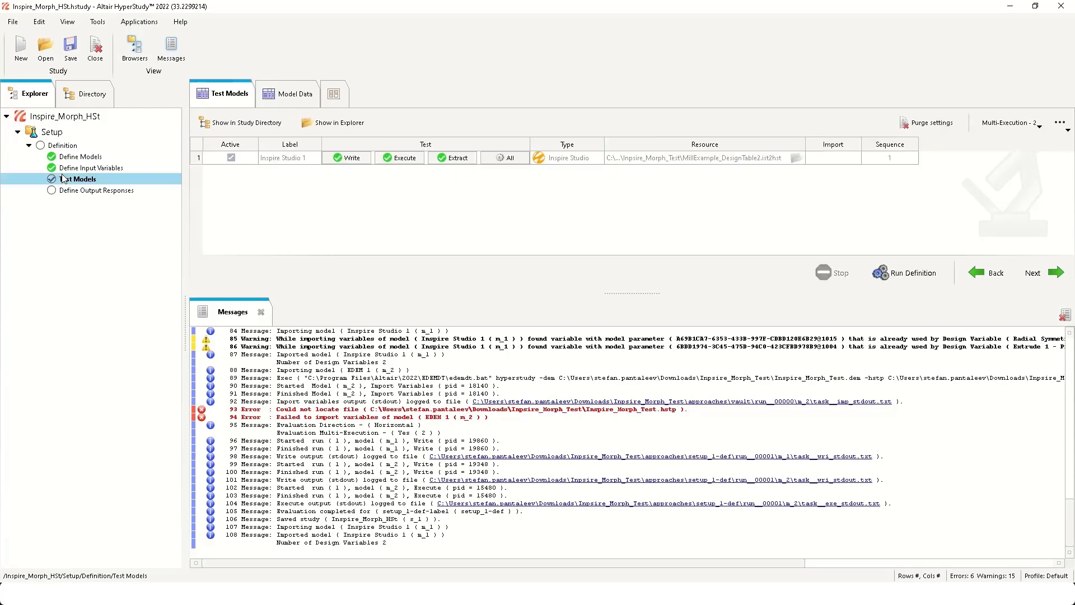
{"action": "left_click", "coordinate": [898, 273]}
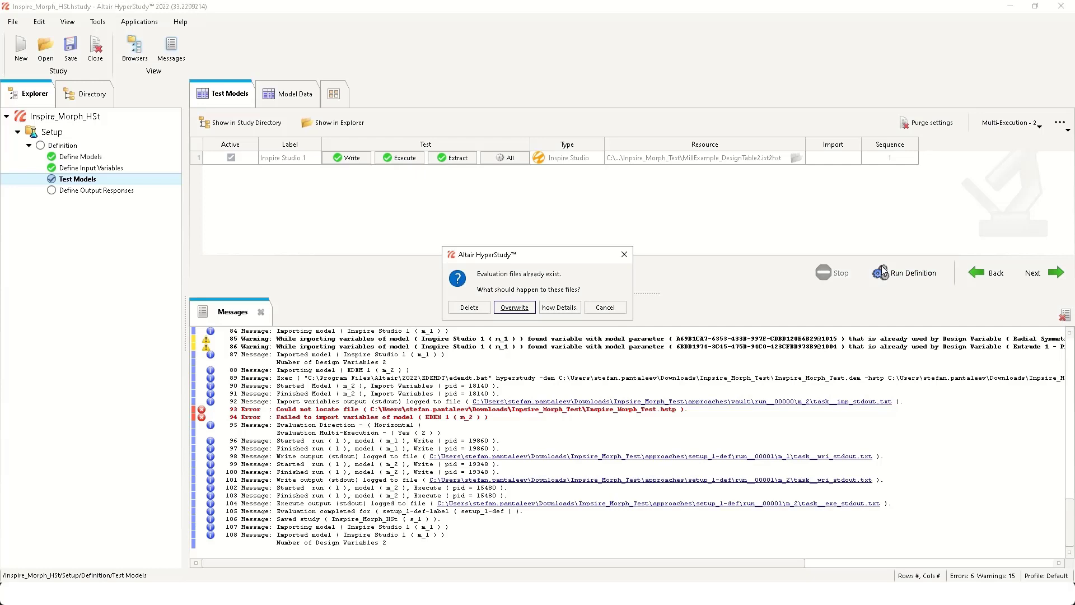
{"action": "left_click", "coordinate": [514, 307]}
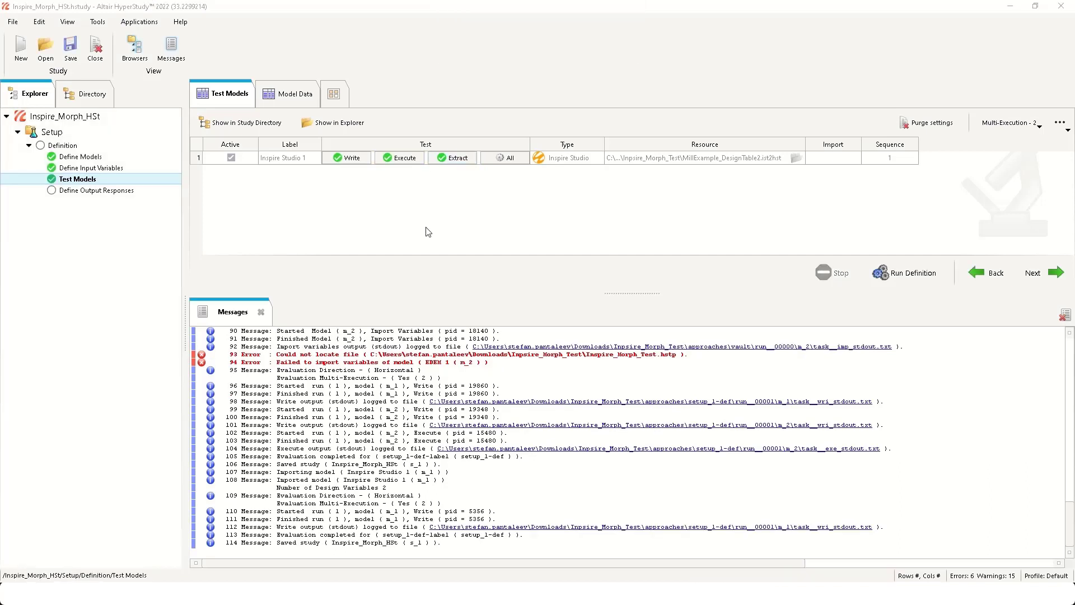
- Examine the files written for model m_1 under setup_1-def, run__00001 in the study directory, and return to the study tree
{"action": "left_click", "coordinate": [84, 95]}
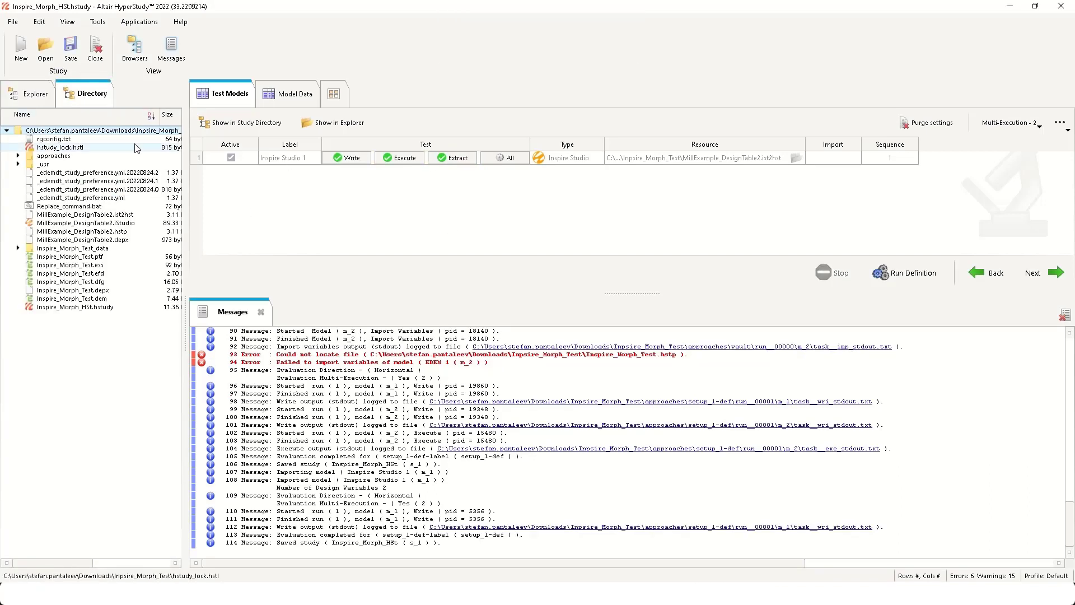
{"action": "left_click", "coordinate": [18, 155]}
{"action": "left_click", "coordinate": [29, 172]}
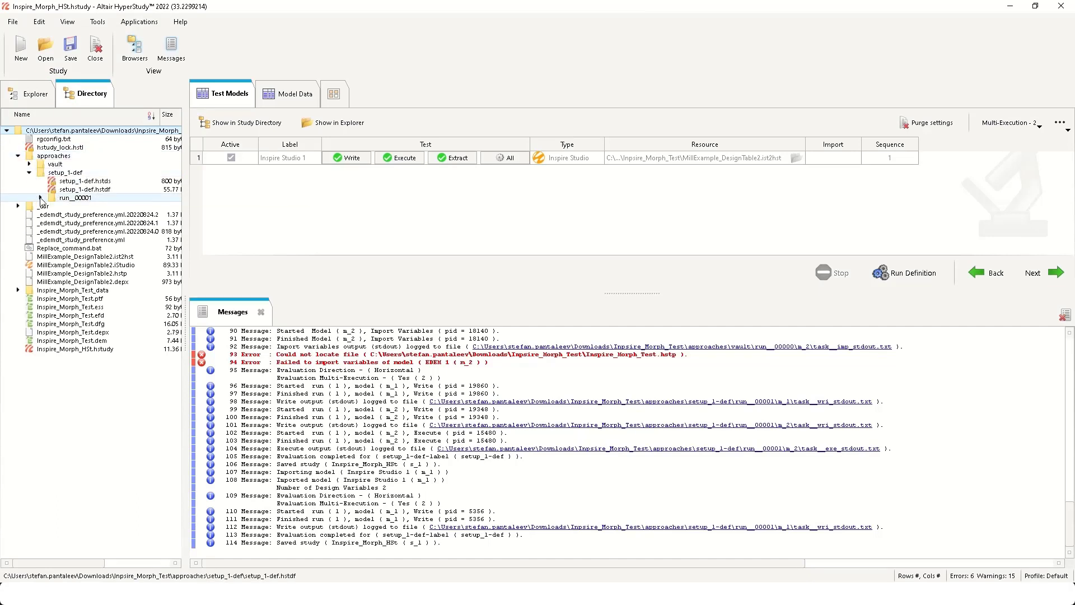
{"action": "left_click", "coordinate": [40, 198]}
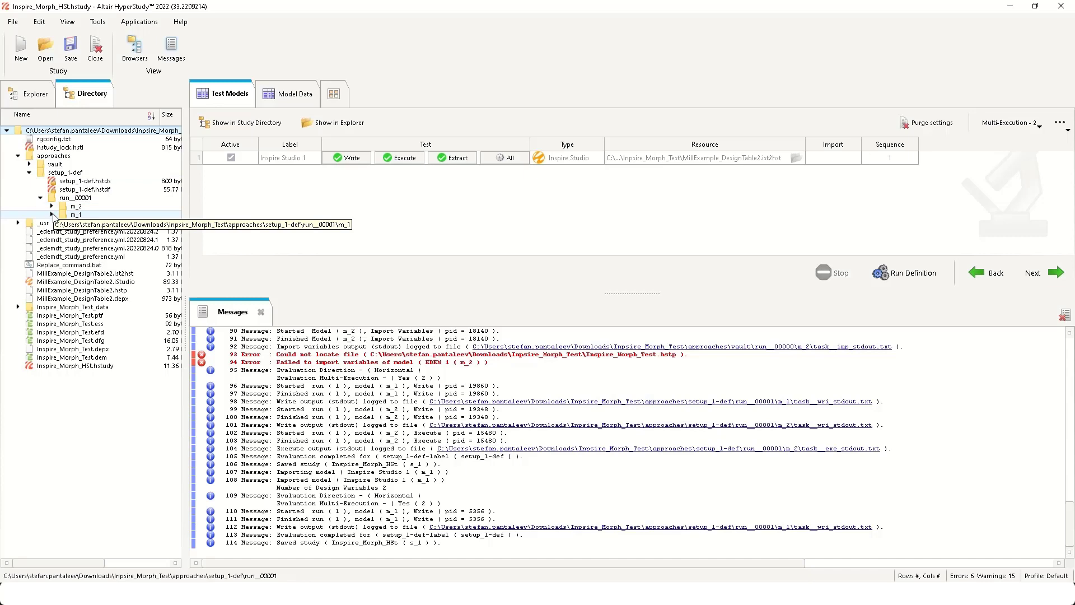
{"action": "left_click", "coordinate": [52, 214]}
{"action": "left_click", "coordinate": [99, 249]}
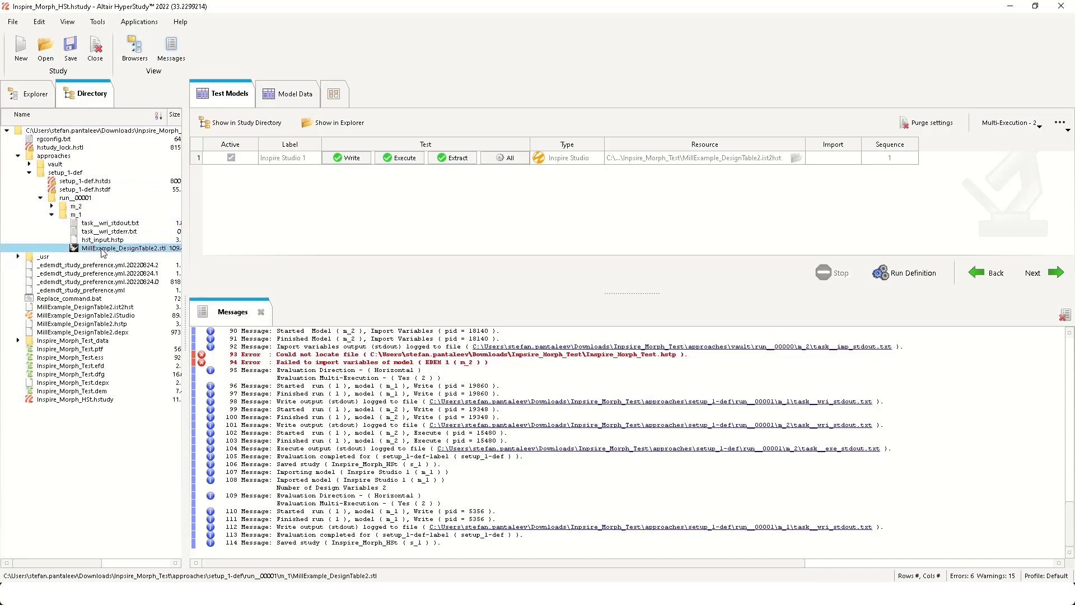
{"action": "left_click", "coordinate": [29, 172]}
{"action": "left_click", "coordinate": [31, 94]}
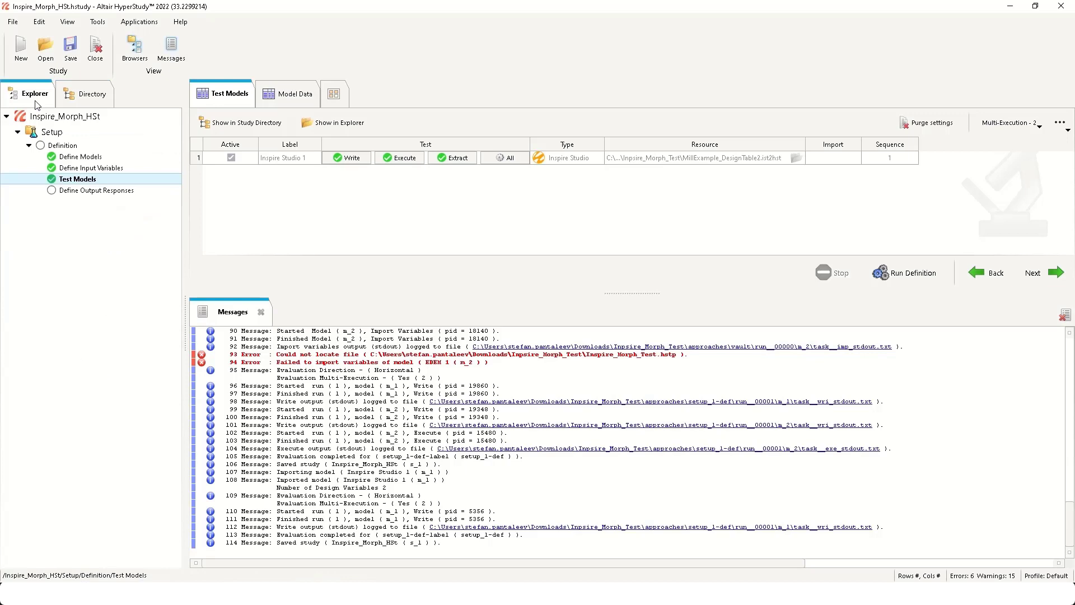
- Add an EDEM model to the study with Inspire_Morph_Test.dem as its resource
{"action": "key", "text": "Up"}
{"action": "key", "text": "Up"}
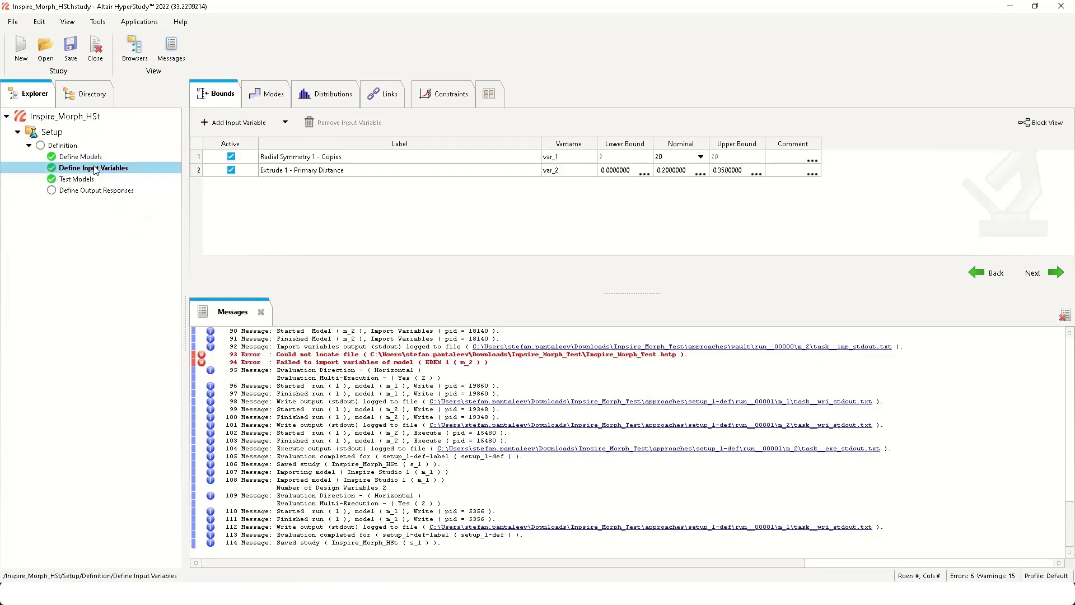
{"action": "left_click", "coordinate": [214, 127]}
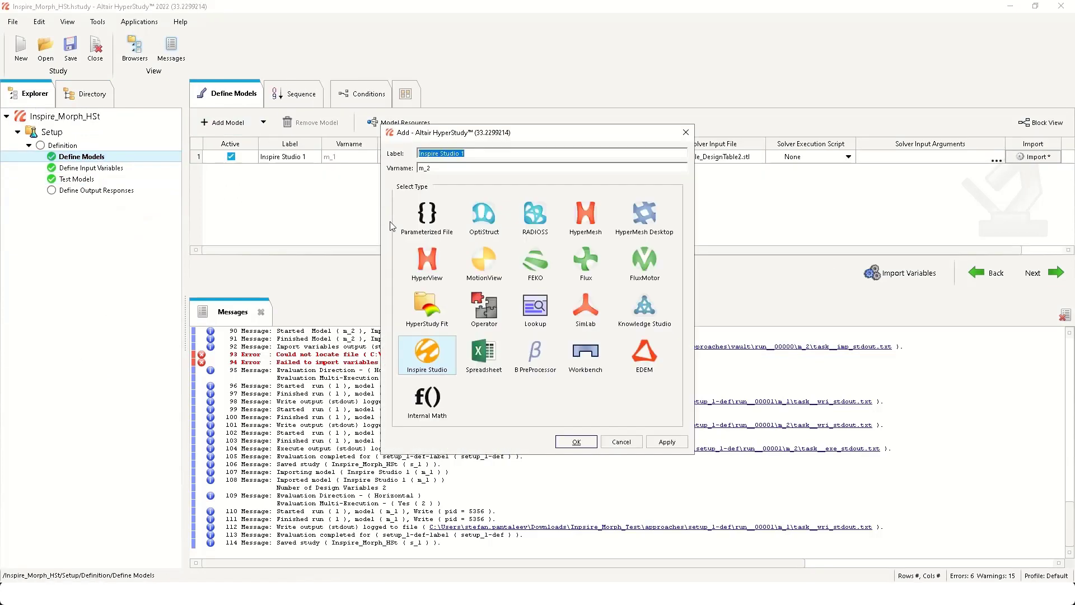
{"action": "left_click", "coordinate": [656, 360]}
{"action": "left_click", "coordinate": [577, 442]}
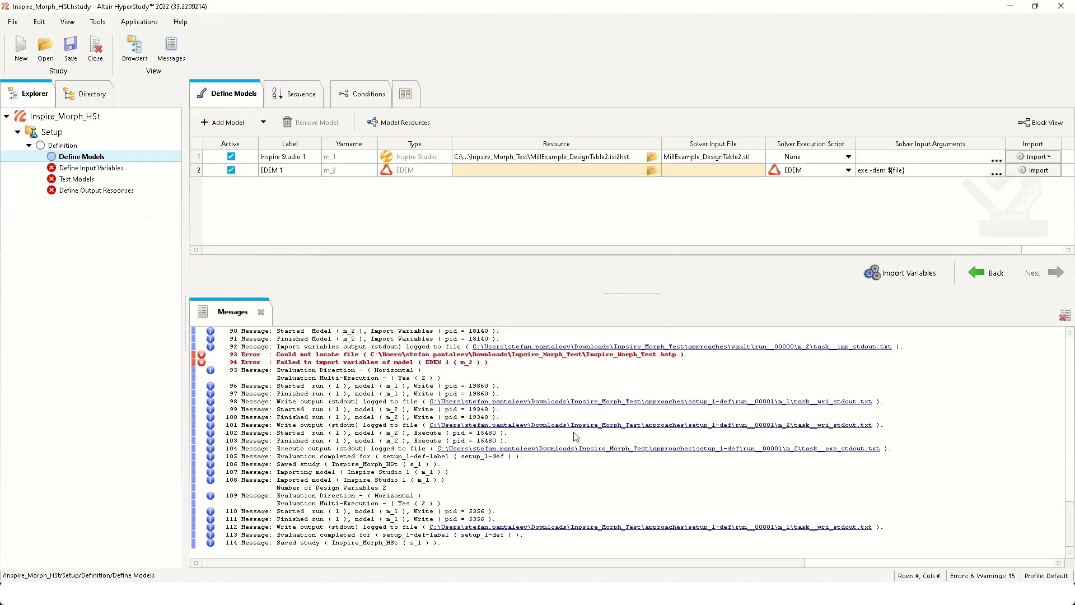
{"action": "left_click", "coordinate": [653, 171]}
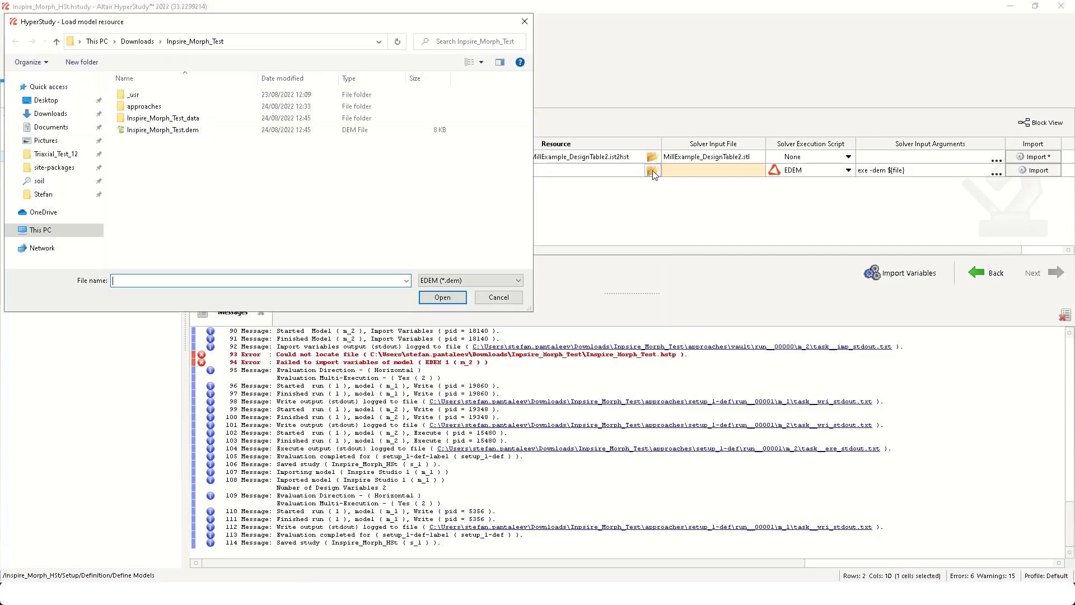
{"action": "left_click", "coordinate": [190, 131]}
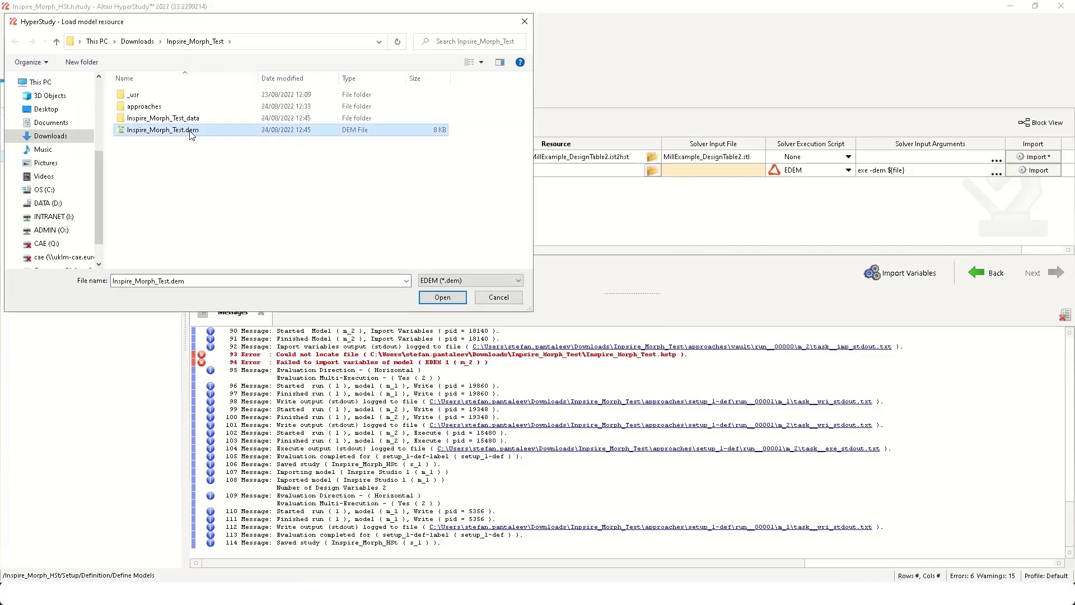
{"action": "left_click", "coordinate": [442, 297]}
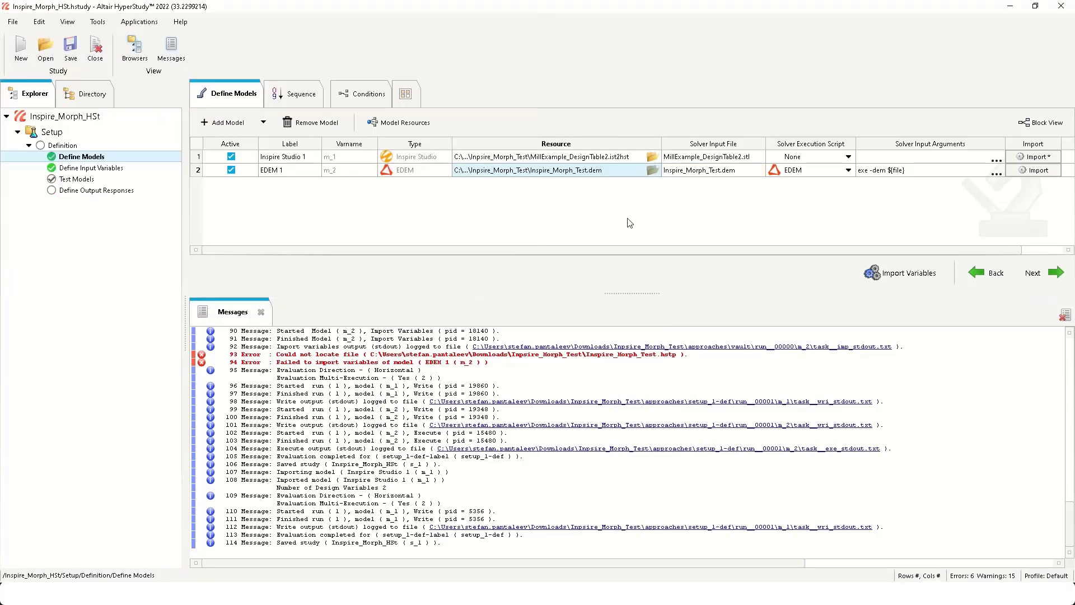
- Start importing the models' variables and check the --rg rgconfig.txt -R arguments in the local profile's EDEM options of the connector preferences
{"action": "left_click", "coordinate": [908, 274]}
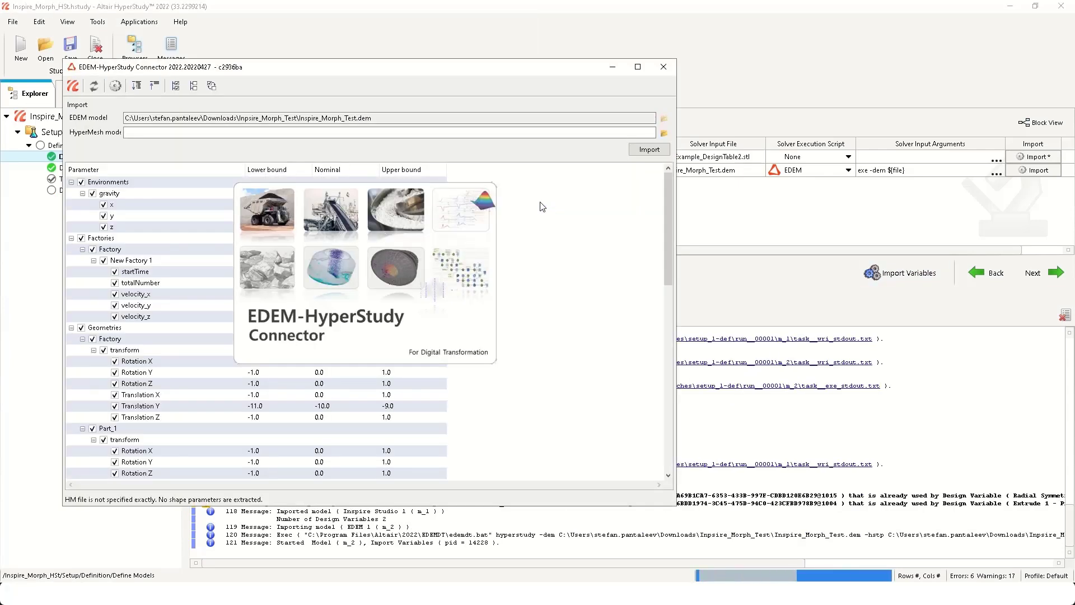
{"action": "left_click", "coordinate": [115, 88]}
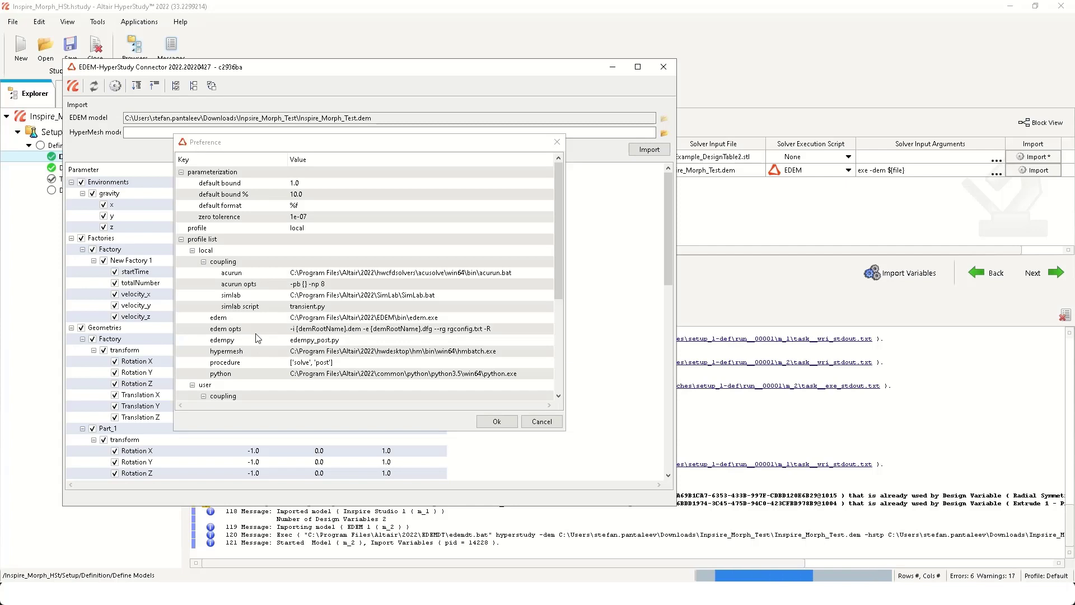
{"action": "left_click", "coordinate": [513, 332]}
{"action": "left_click", "coordinate": [500, 330]}
{"action": "left_click_drag", "start_coordinate": [500, 331], "coordinate": [438, 331]}
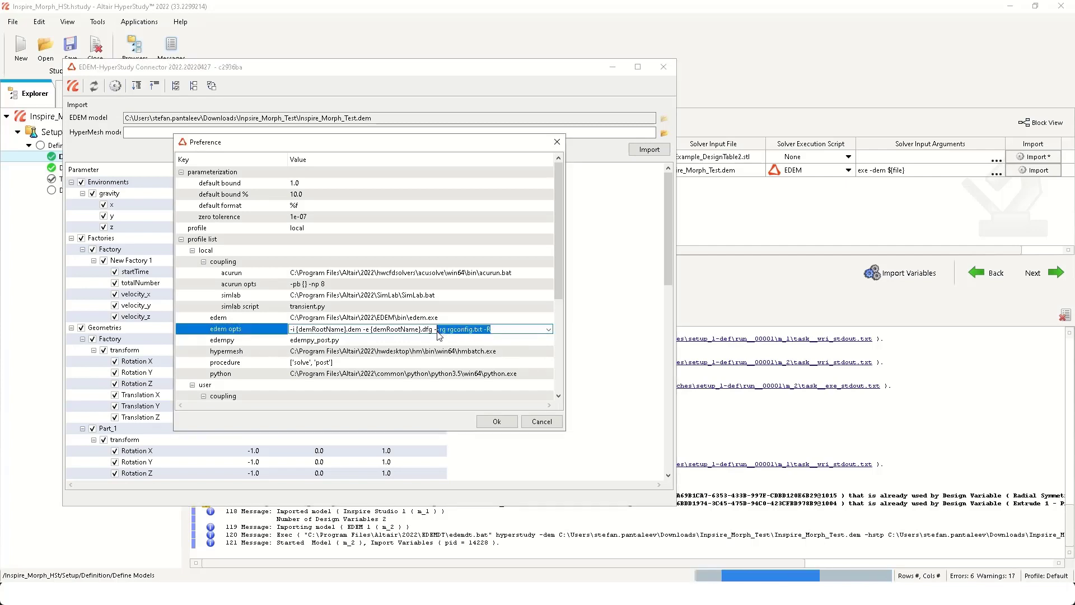
{"action": "left_click", "coordinate": [505, 332]}
{"action": "left_click", "coordinate": [503, 309]}
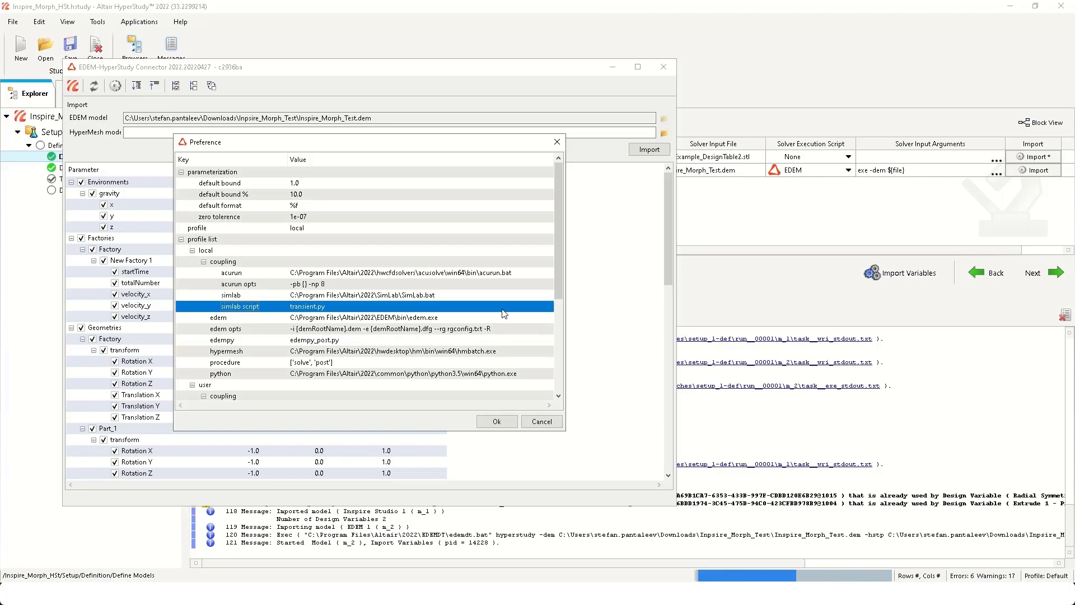
{"action": "left_click", "coordinate": [496, 422]}
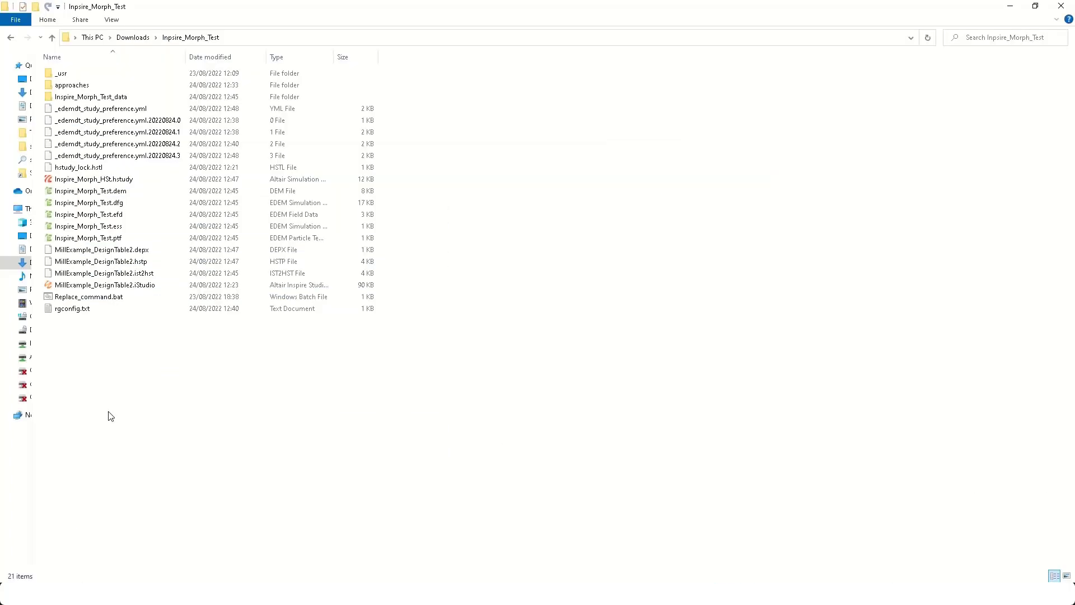
- Examine the section, part, STL file, unit and material entries in rgconfig.txt from the study folder, and close the file
{"action": "left_click", "coordinate": [97, 310]}
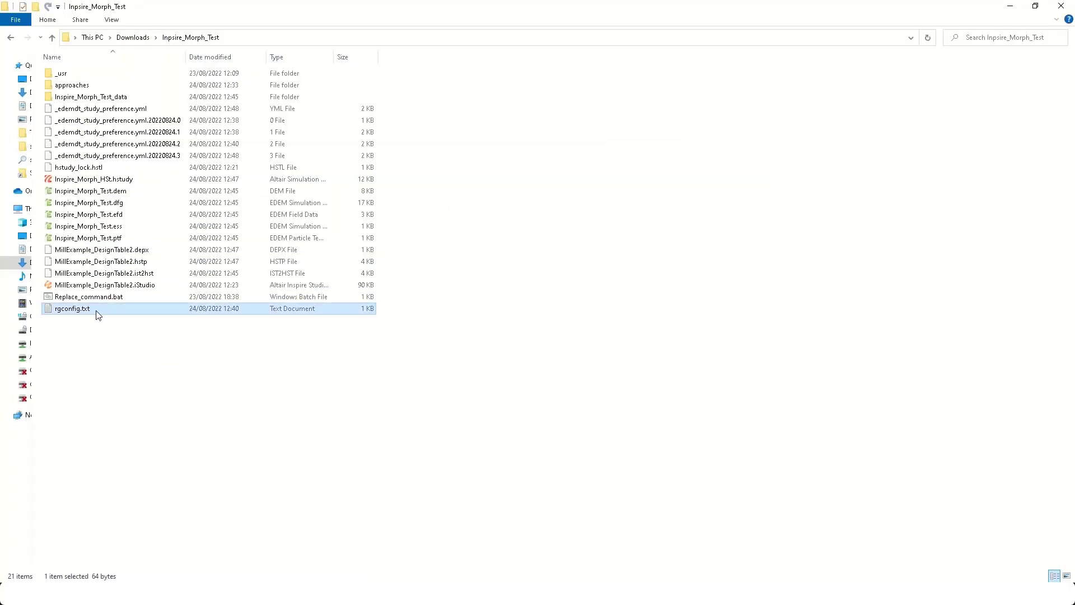
{"action": "double_click", "coordinate": [106, 310]}
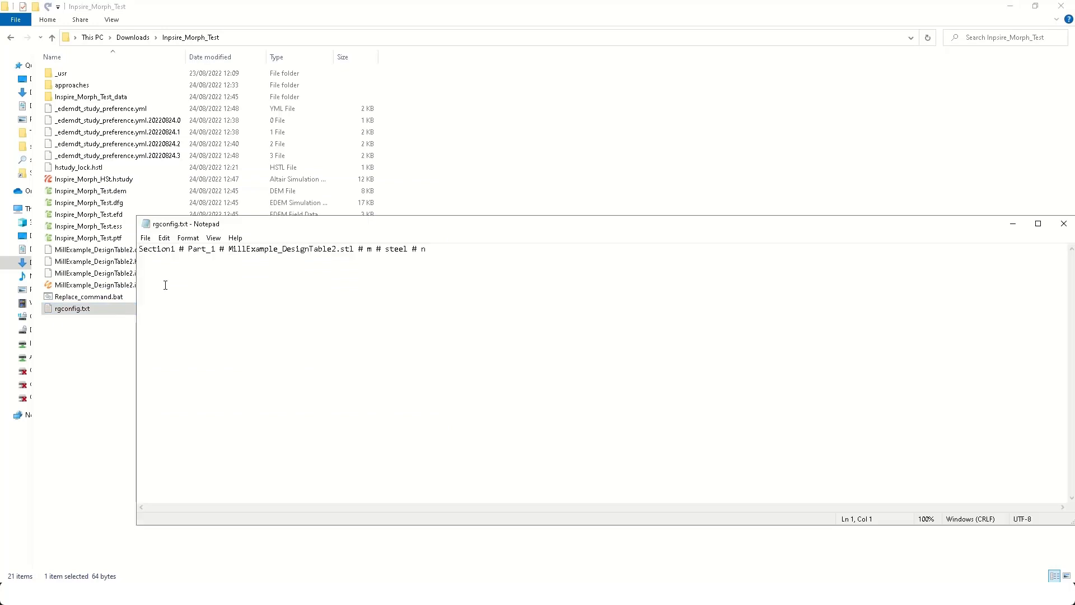
{"action": "left_click_drag", "start_coordinate": [141, 249], "coordinate": [191, 256]}
{"action": "left_click", "coordinate": [207, 250]}
{"action": "left_click_drag", "start_coordinate": [252, 249], "coordinate": [346, 249]}
{"action": "left_click", "coordinate": [389, 265]}
{"action": "left_click", "coordinate": [1067, 229]}
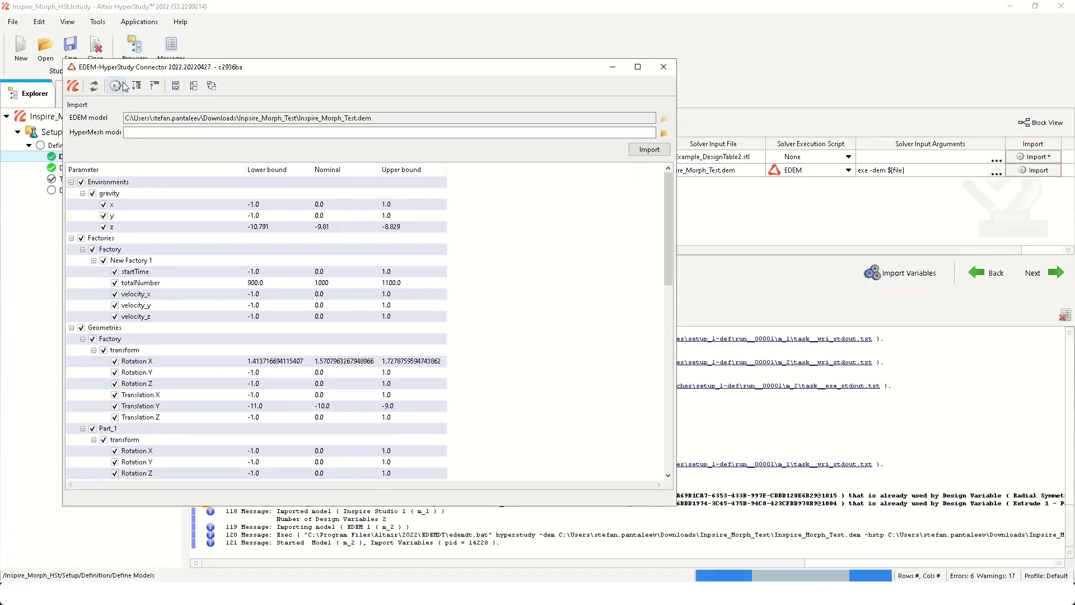
- Import only the initVel parameter of Part_1's New Motion 1 from the EDEM model, and check the study's input variables and test models
{"action": "left_click", "coordinate": [194, 86]}
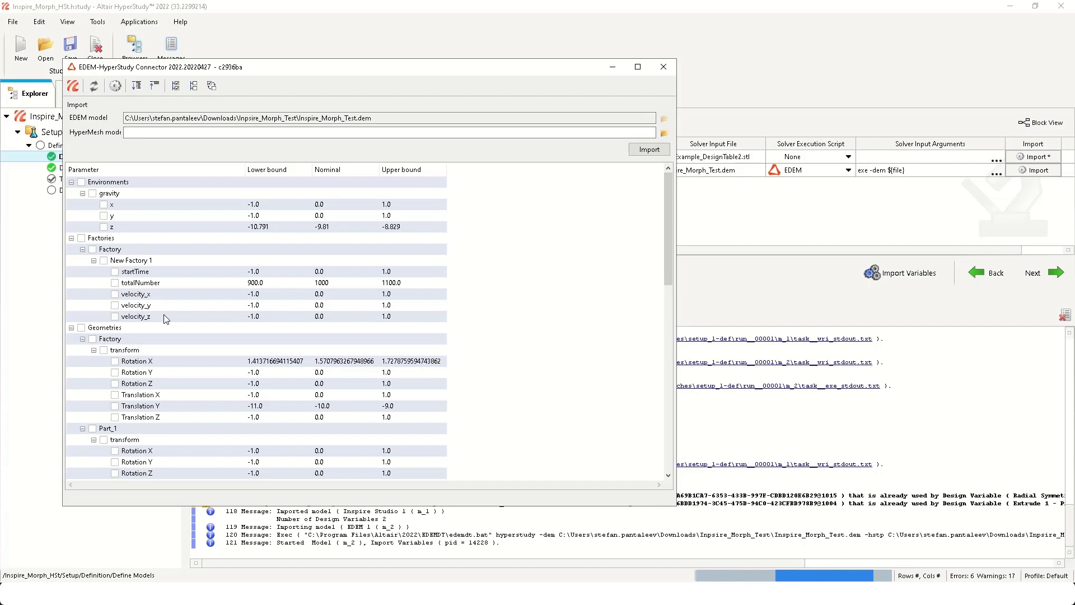
{"action": "left_click_drag", "start_coordinate": [670, 236], "coordinate": [669, 355]}
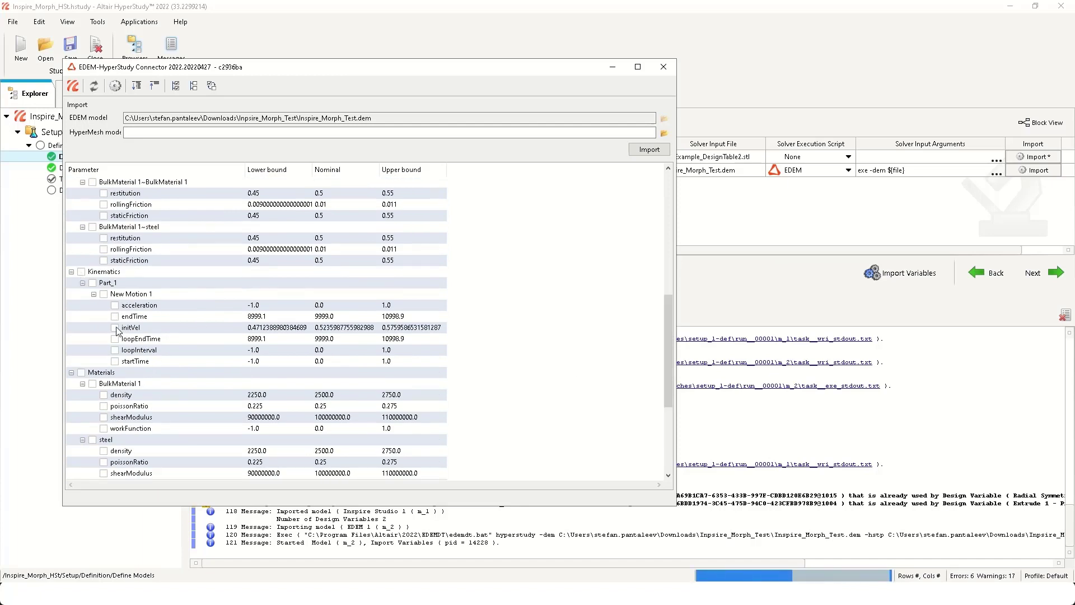
{"action": "left_click", "coordinate": [115, 327]}
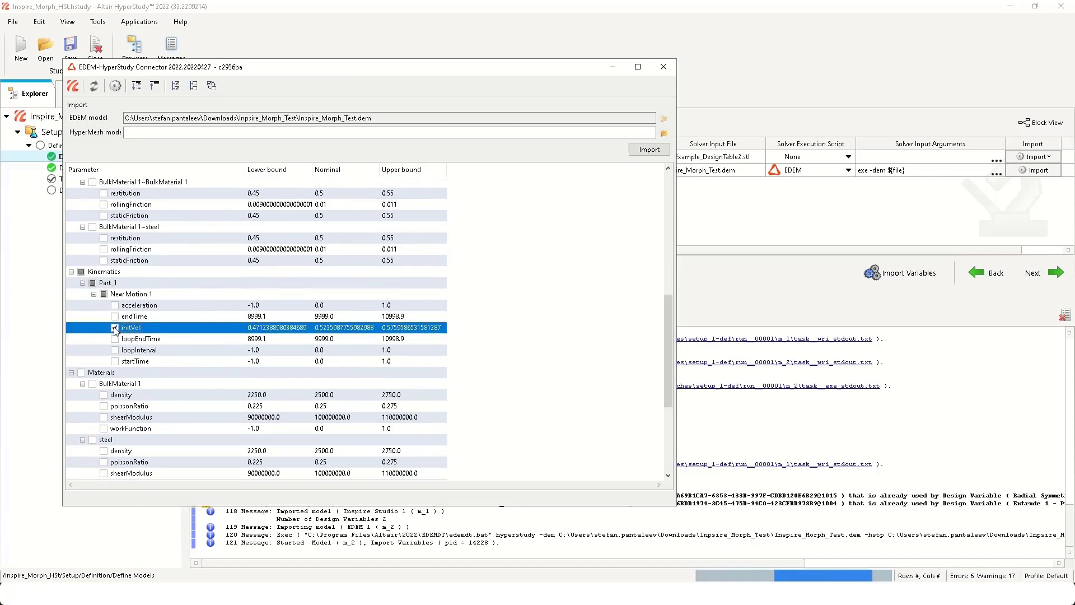
{"action": "left_click", "coordinate": [73, 86]}
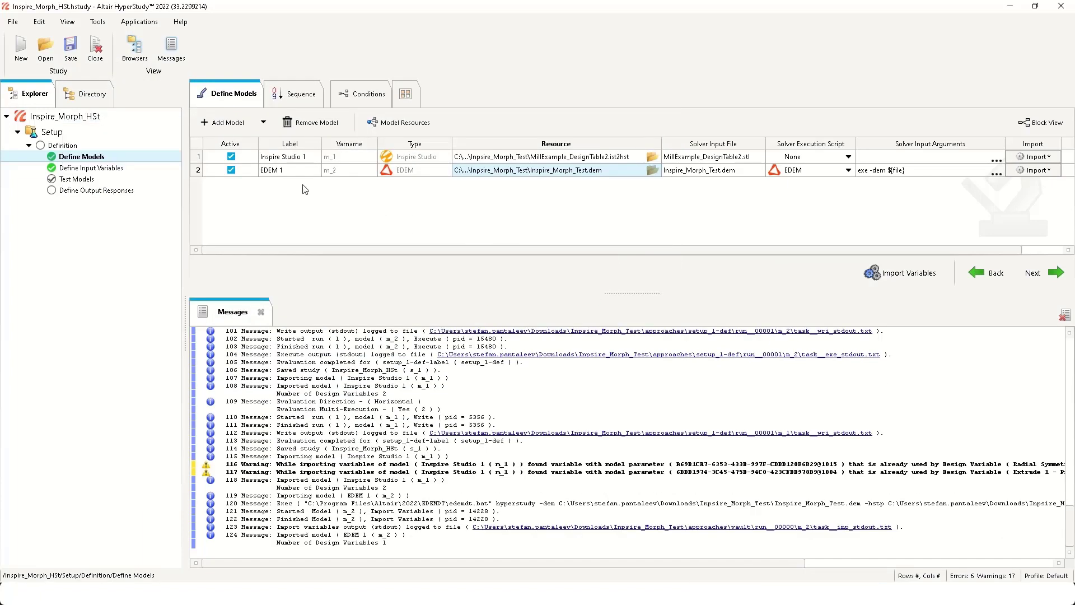
{"action": "left_click", "coordinate": [108, 169]}
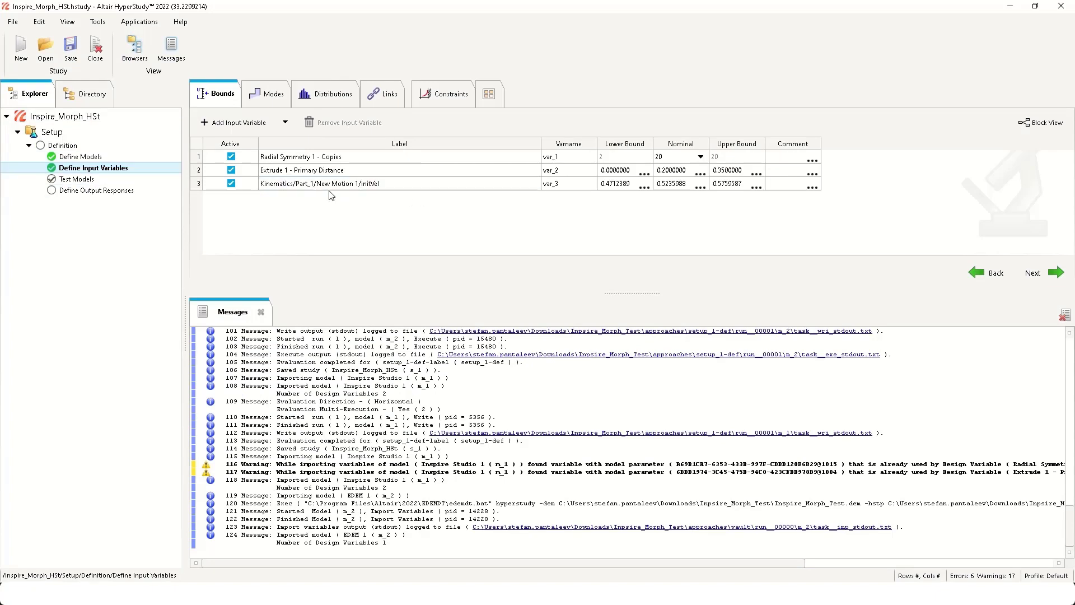
{"action": "left_click", "coordinate": [101, 179]}
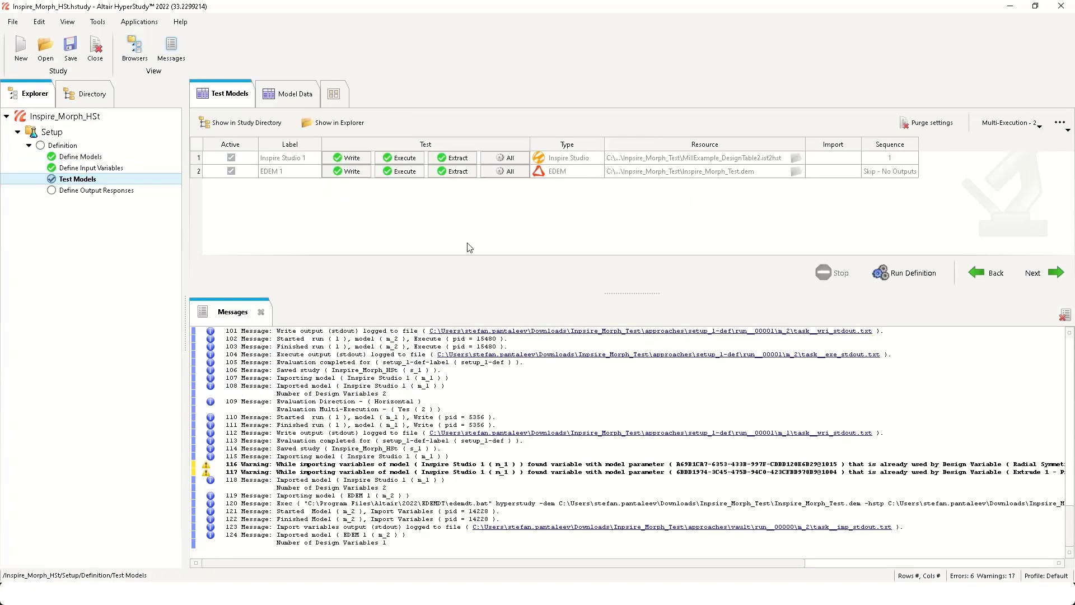
- Add MillExample_DesignTable2.stl from approaches, setup_1-def, run__00001, m_1 as an input file of the EDEM 1 model resources
{"action": "left_click", "coordinate": [118, 157]}
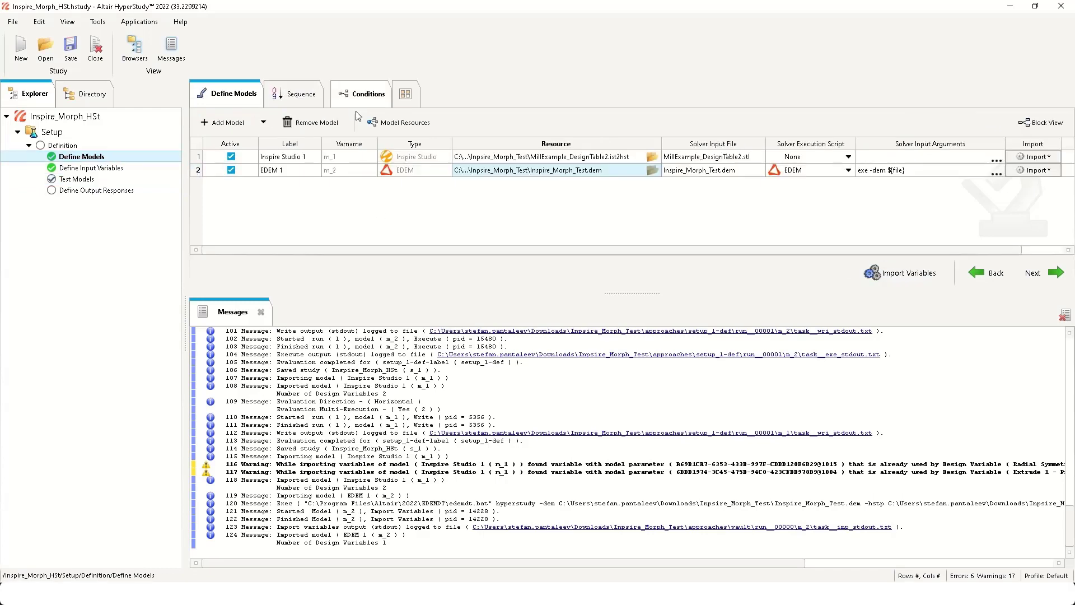
{"action": "left_click", "coordinate": [396, 122]}
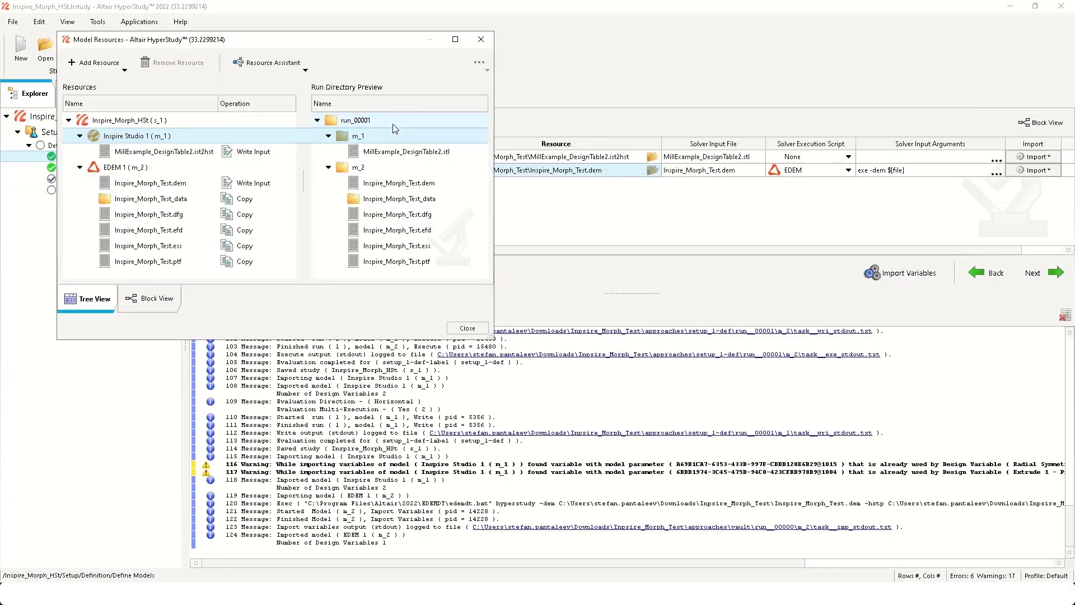
{"action": "left_click", "coordinate": [118, 167]}
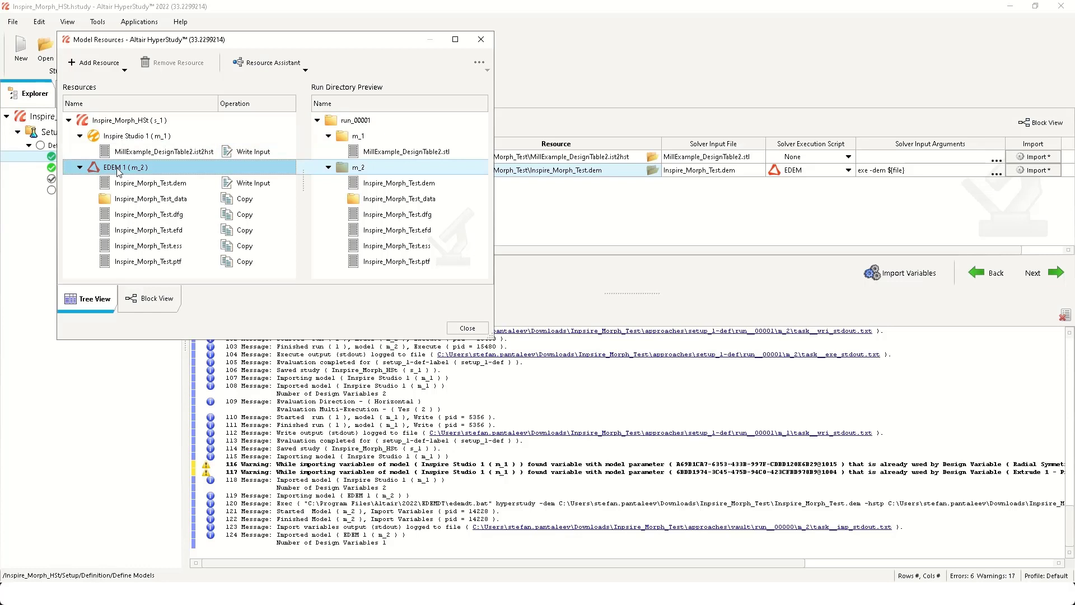
{"action": "right_click", "coordinate": [117, 168]}
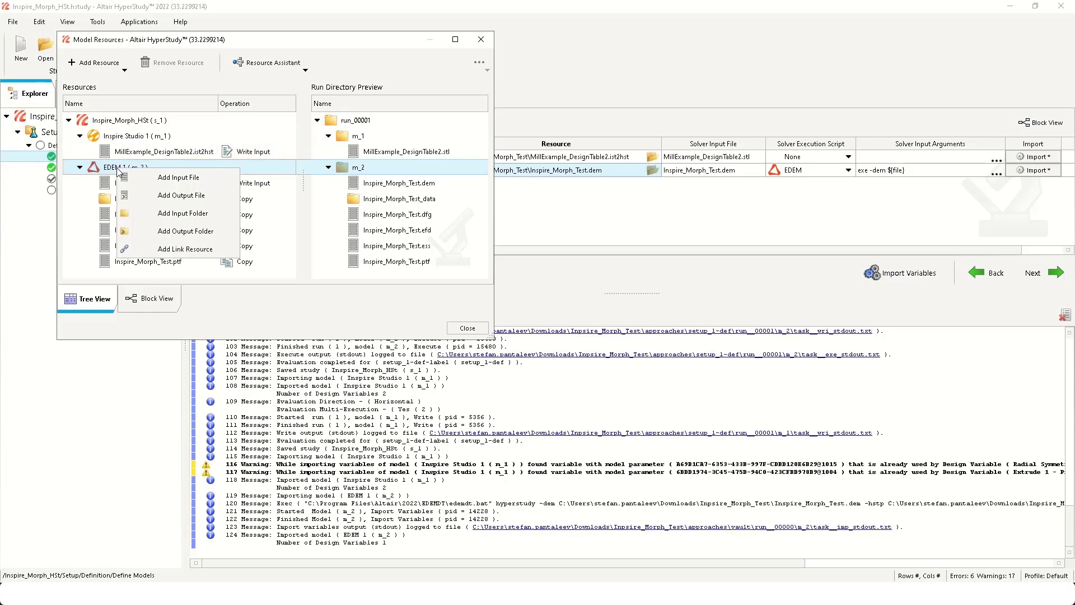
{"action": "left_click", "coordinate": [207, 185]}
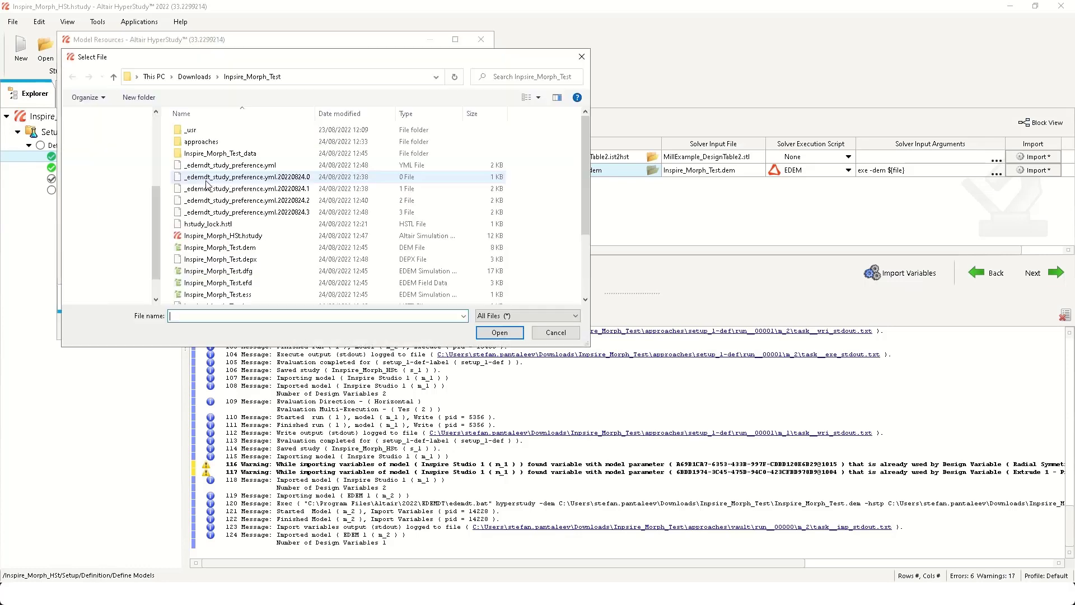
{"action": "double_click", "coordinate": [222, 141]}
{"action": "double_click", "coordinate": [222, 132]}
{"action": "double_click", "coordinate": [223, 142]}
{"action": "double_click", "coordinate": [222, 133]}
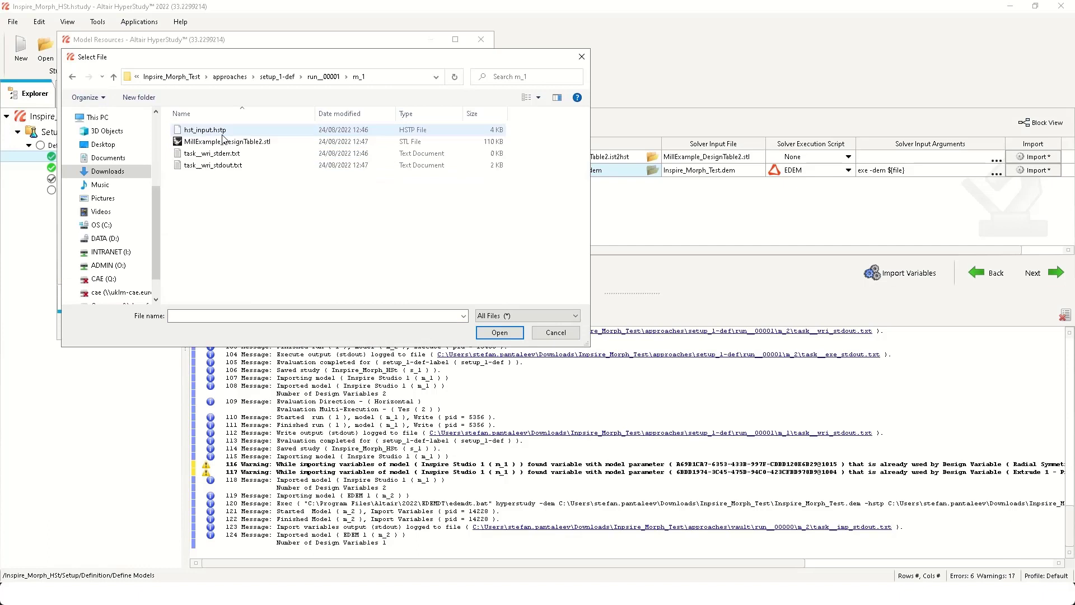
{"action": "left_click", "coordinate": [233, 143]}
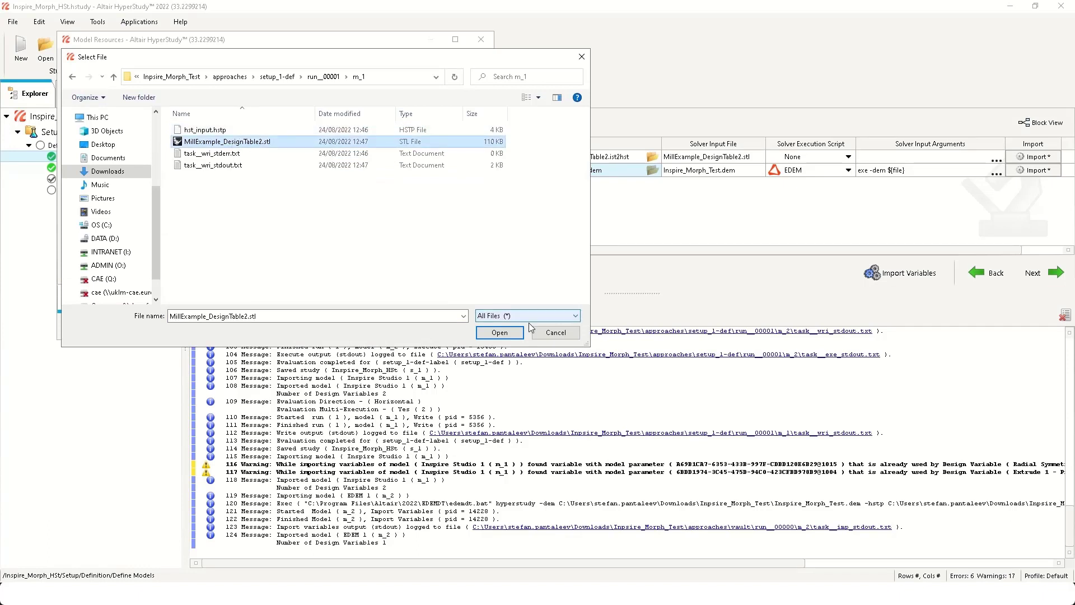
{"action": "left_click", "coordinate": [501, 334]}
- Set the operation of the EDEM model's MillExample_DesignTable2.stl resource to Copy
{"action": "scroll", "coordinate": [276, 244], "scroll_direction": "down", "scroll_amount": 1}
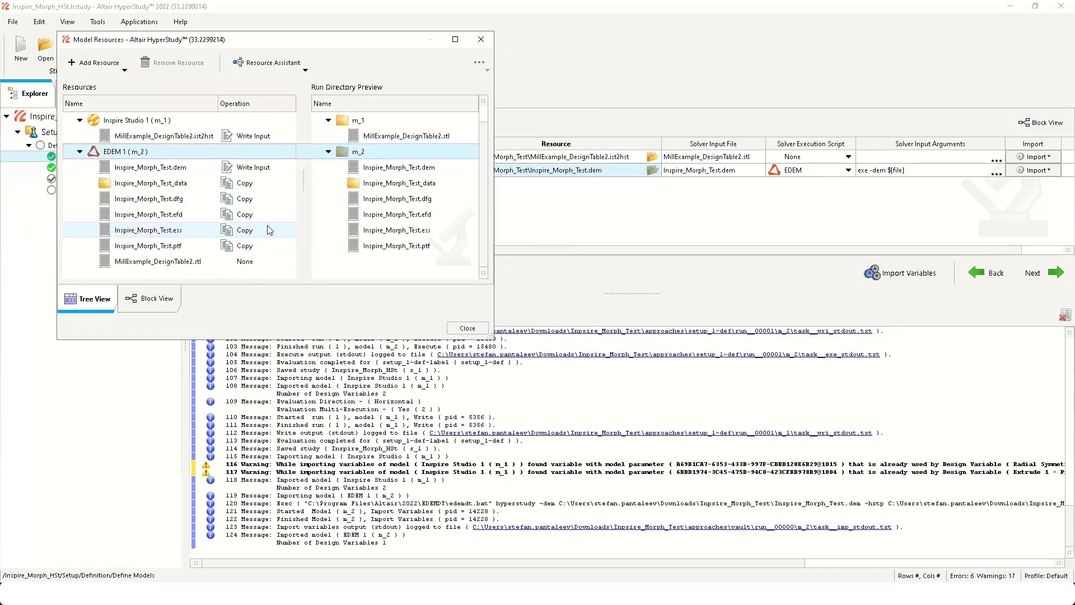
{"action": "left_click", "coordinate": [249, 261]}
{"action": "left_click", "coordinate": [249, 261]}
{"action": "left_click", "coordinate": [253, 291]}
- Add rgconfig.txt from the Inpsire_Morph_Test folder as another input file of the EDEM 1 model
{"action": "left_click", "coordinate": [230, 153]}
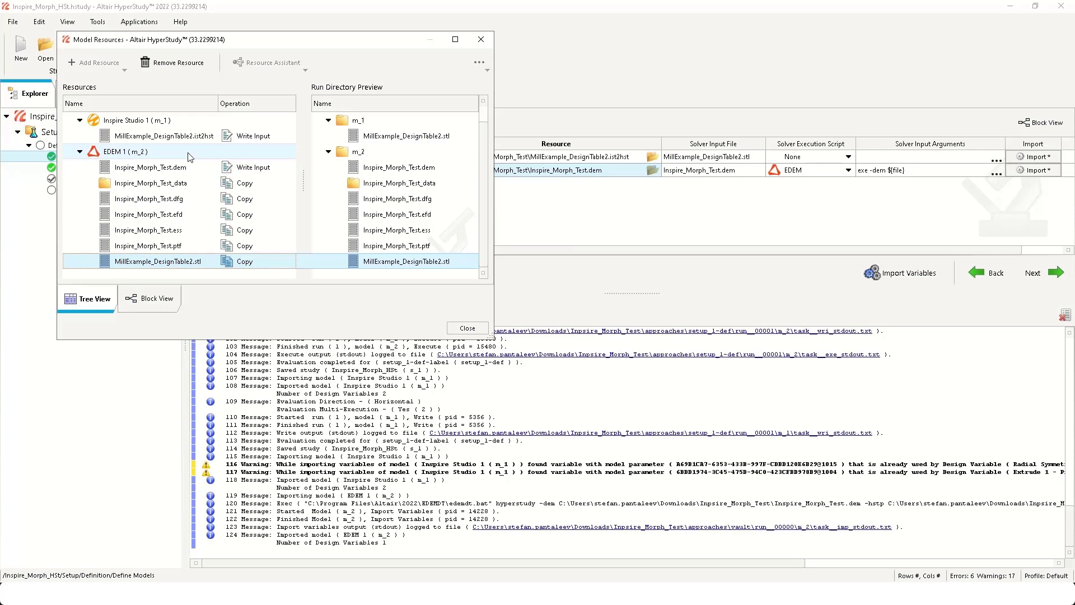
{"action": "right_click", "coordinate": [230, 152]}
{"action": "left_click", "coordinate": [249, 167]}
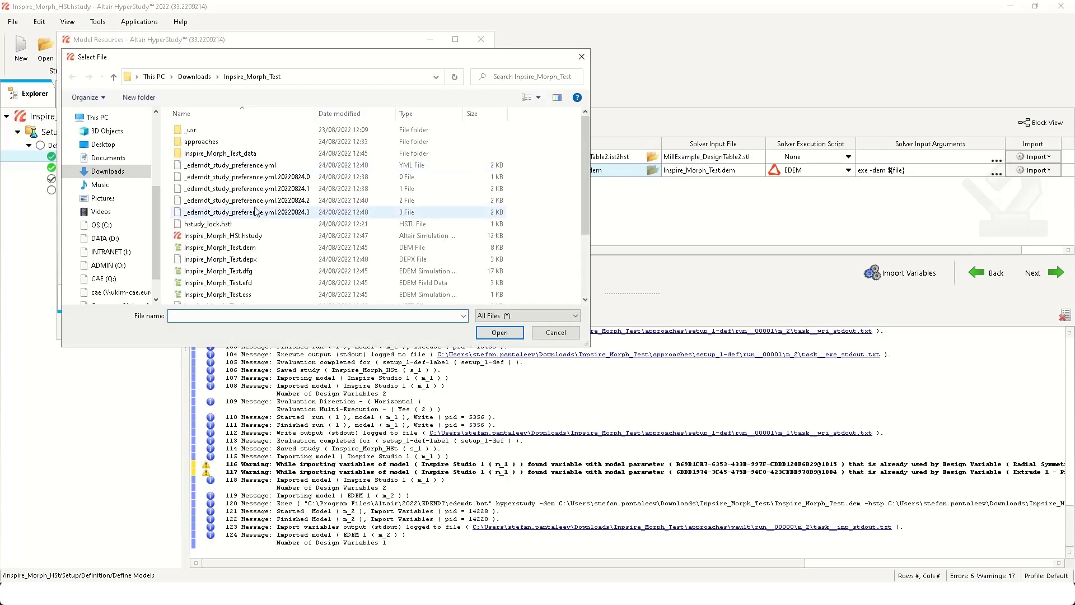
{"action": "scroll", "coordinate": [235, 213], "scroll_direction": "down", "scroll_amount": 3}
{"action": "left_click", "coordinate": [212, 298]}
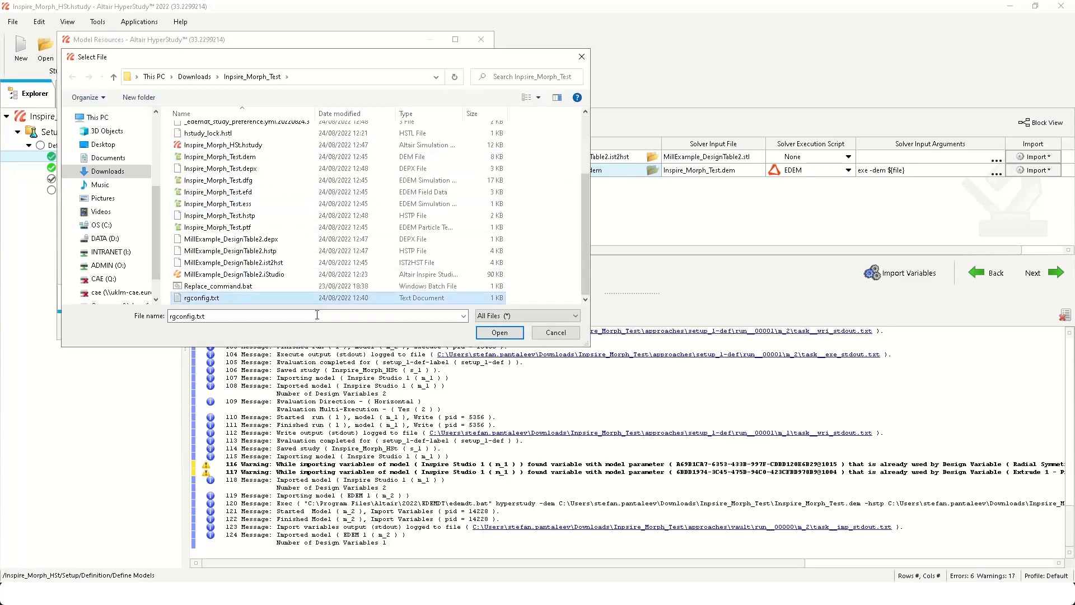
{"action": "left_click", "coordinate": [499, 332]}
- Set the operation of the rgconfig.txt resource to Copy, close the model resources and return to the input variables
{"action": "scroll", "coordinate": [249, 244], "scroll_direction": "down", "scroll_amount": 1}
{"action": "left_click", "coordinate": [250, 261]}
{"action": "left_click", "coordinate": [250, 261]}
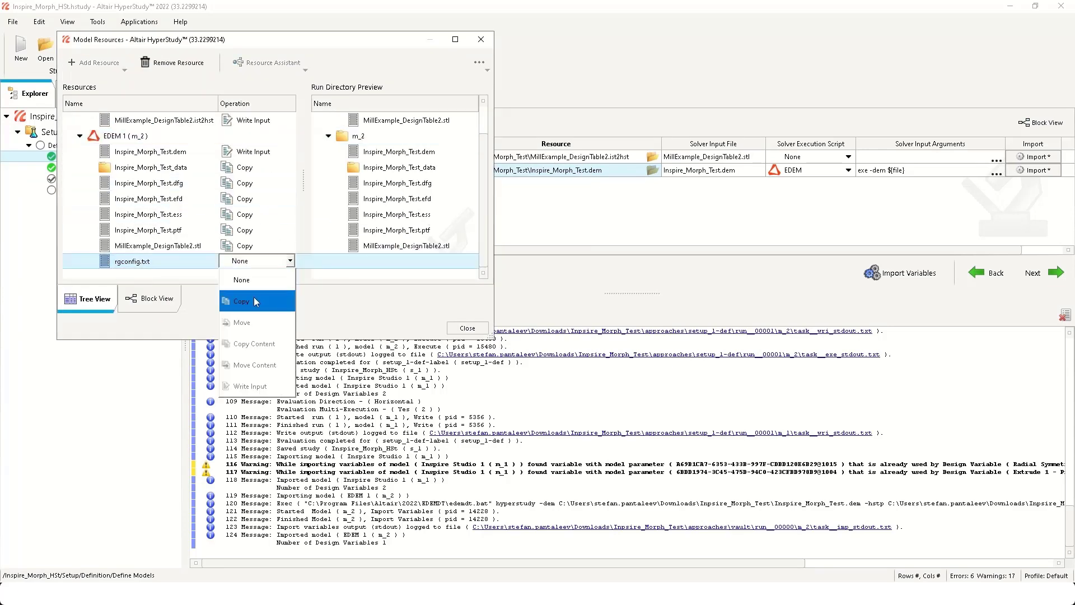
{"action": "left_click", "coordinate": [253, 301]}
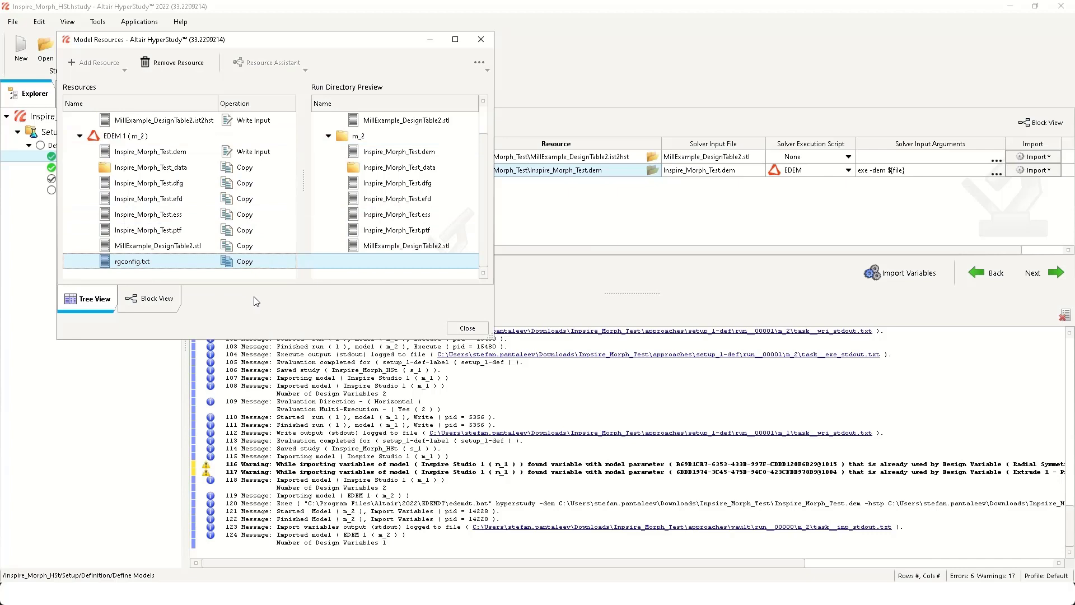
{"action": "left_click", "coordinate": [465, 328]}
{"action": "left_click", "coordinate": [121, 169]}
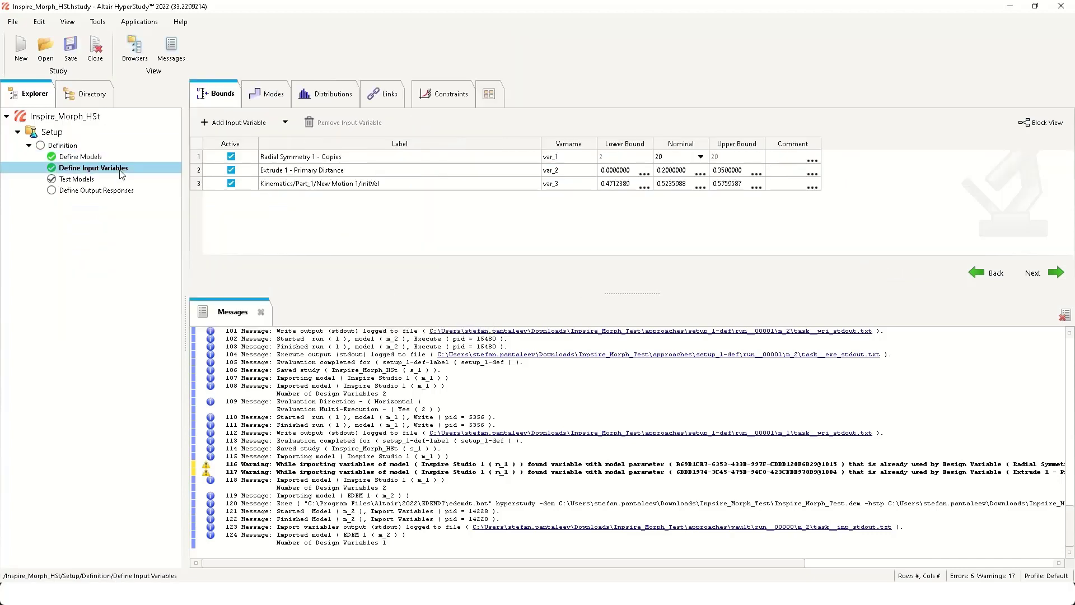
- Run the setup definition to test the write, execute and extract tasks of the Inspire Studio 1 and EDEM 1 models
{"action": "left_click", "coordinate": [111, 180]}
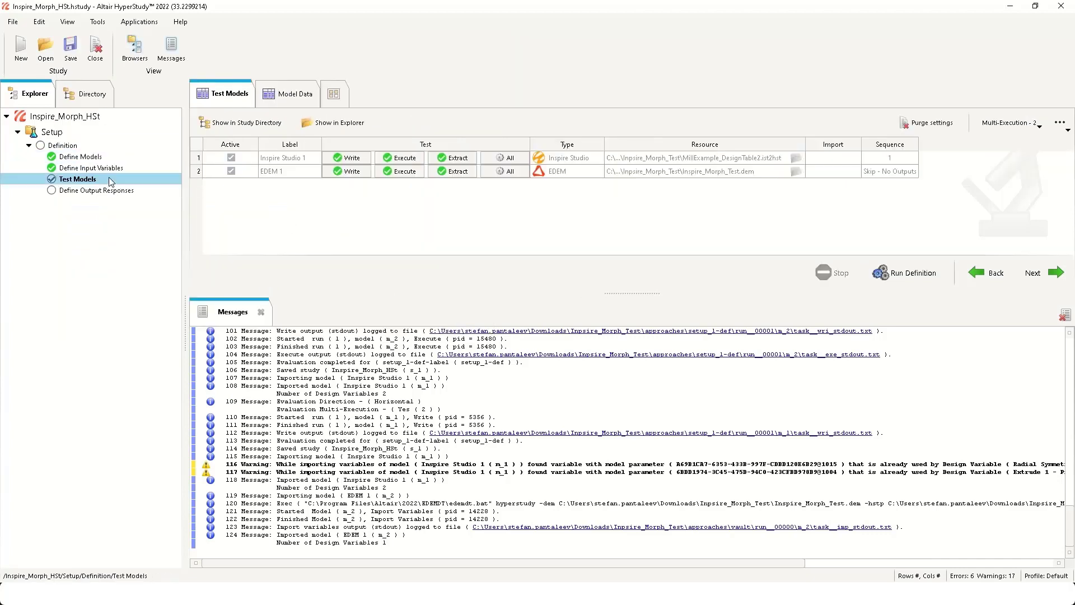
{"action": "left_click", "coordinate": [905, 270]}
{"action": "left_click", "coordinate": [517, 307]}
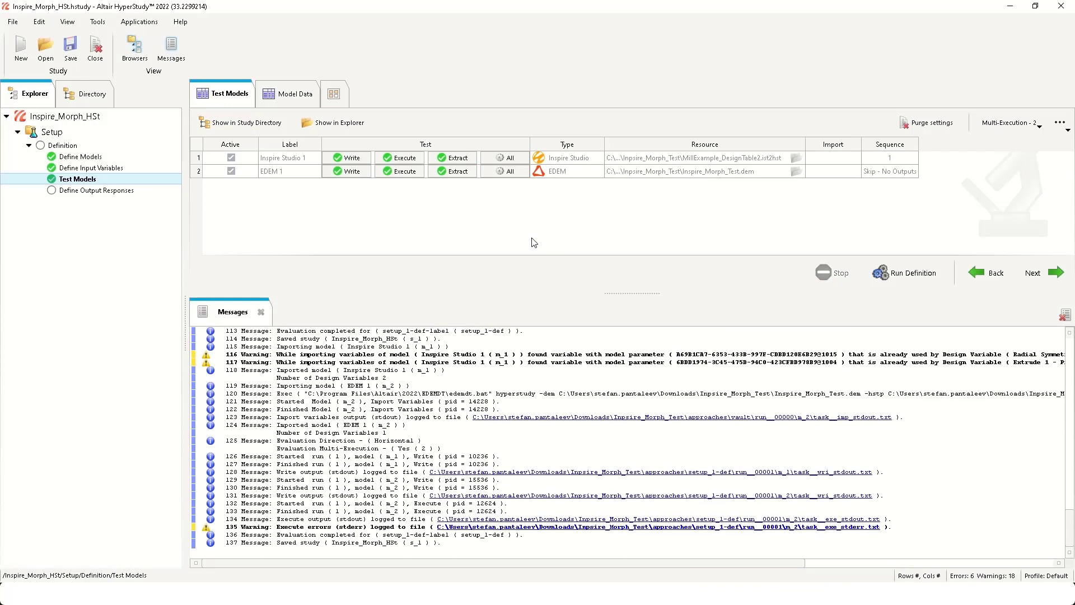
- Review the EDEM run's execution error log task__exe_stderr.txt, moving its window to read the text, and close it
{"action": "left_click", "coordinate": [523, 526]}
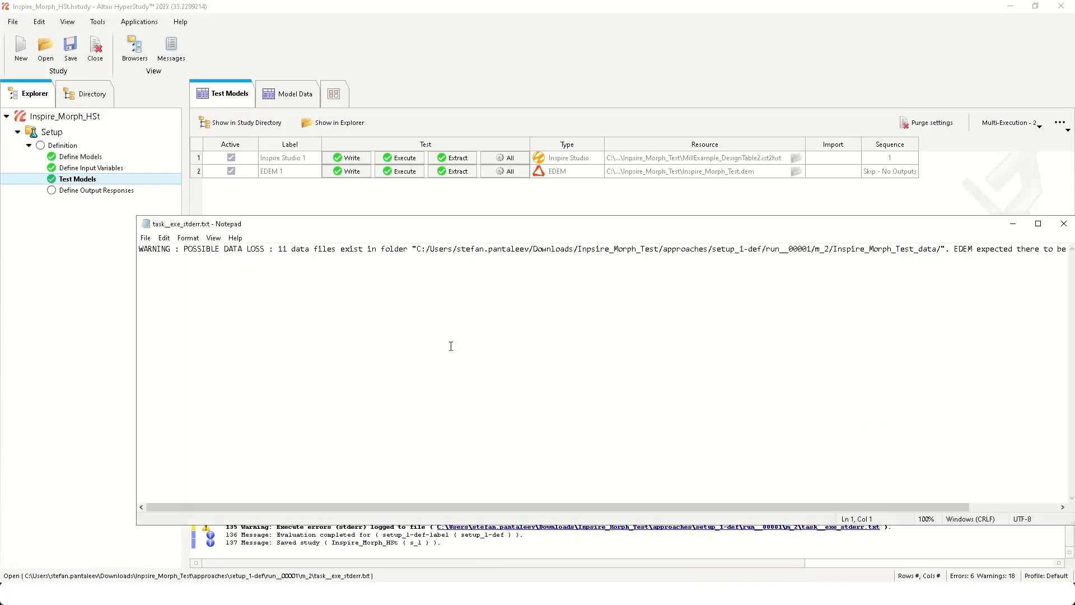
{"action": "left_click_drag", "start_coordinate": [577, 224], "coordinate": [469, 222]}
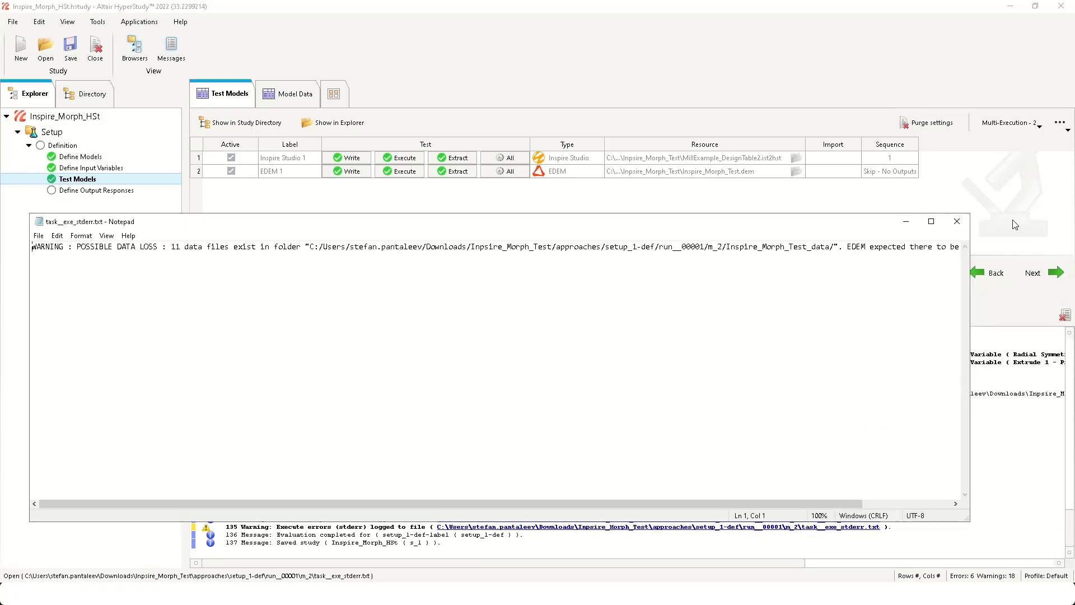
{"action": "left_click", "coordinate": [958, 223]}
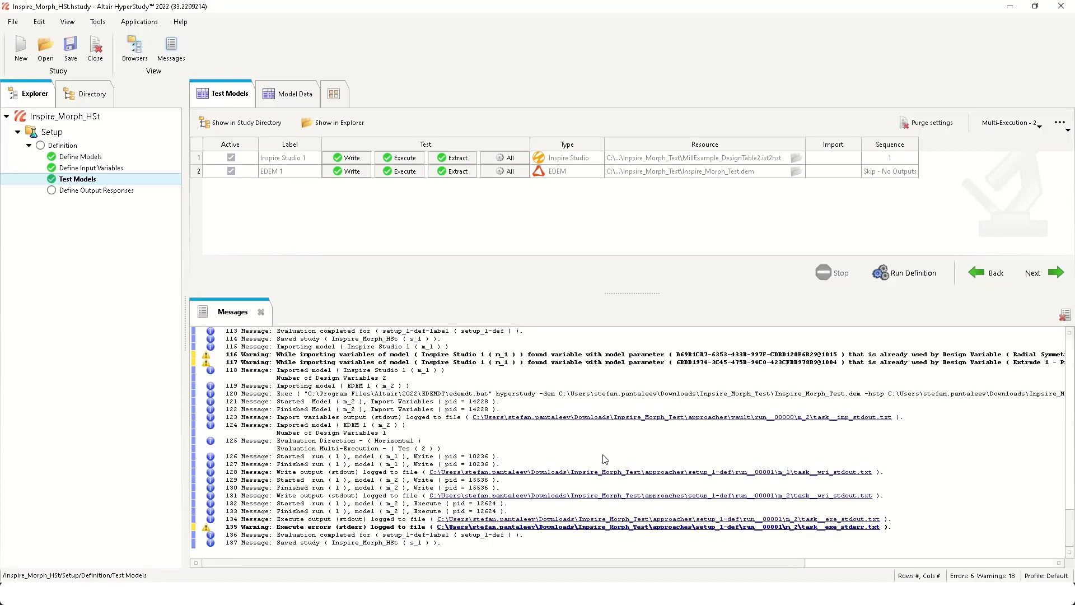
- Switch to File Explorer and load Inspire_Morph_Test.dem from approaches, setup_1-def, run__00001, m_2 into EDEM Creator
{"action": "left_click", "coordinate": [42, 536]}
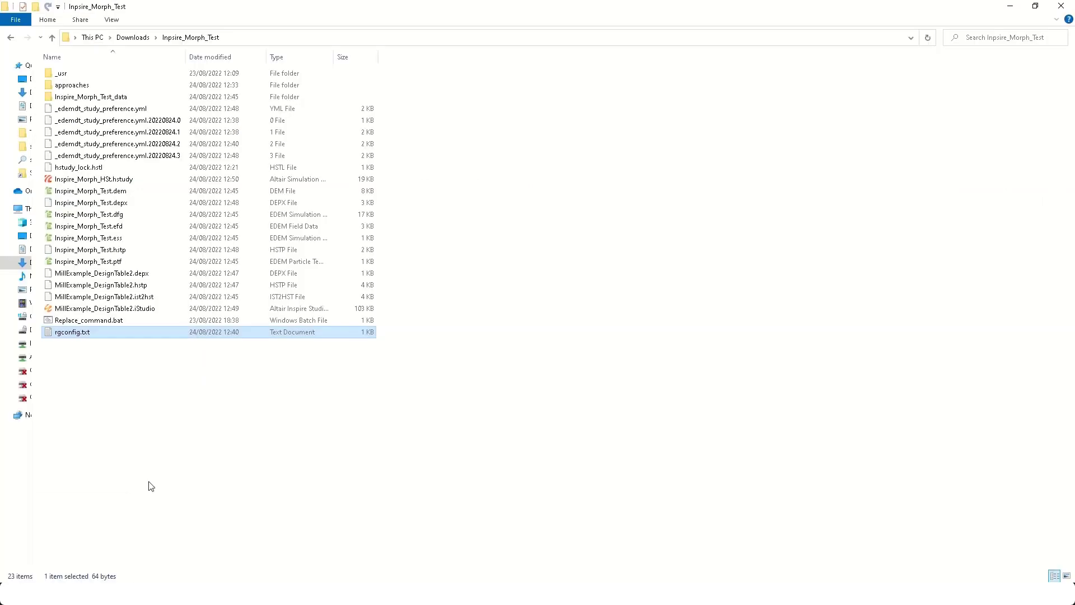
{"action": "double_click", "coordinate": [67, 86]}
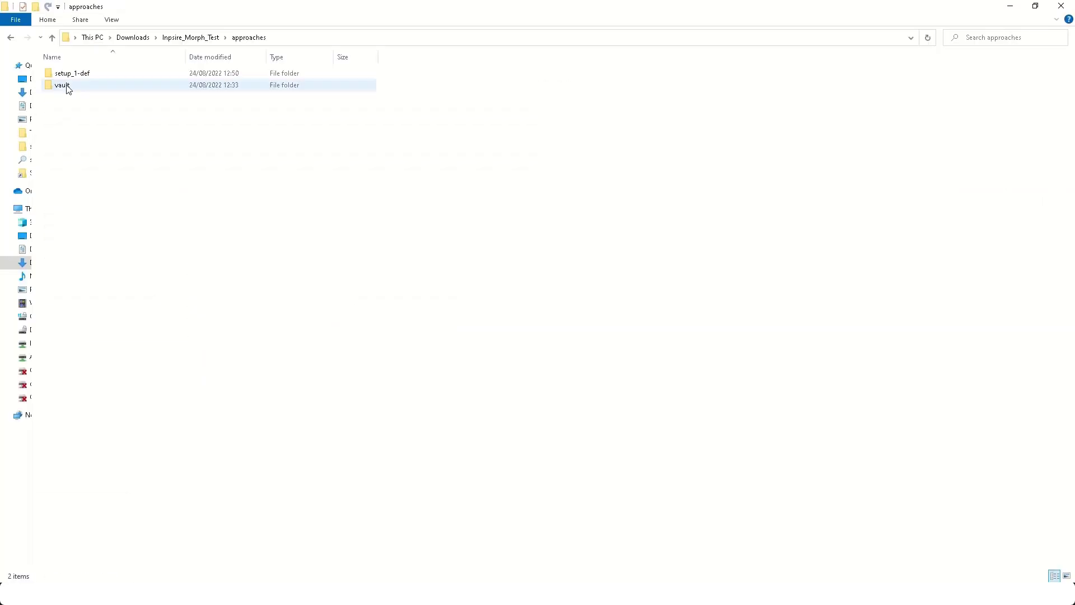
{"action": "double_click", "coordinate": [118, 77]}
{"action": "double_click", "coordinate": [119, 79]}
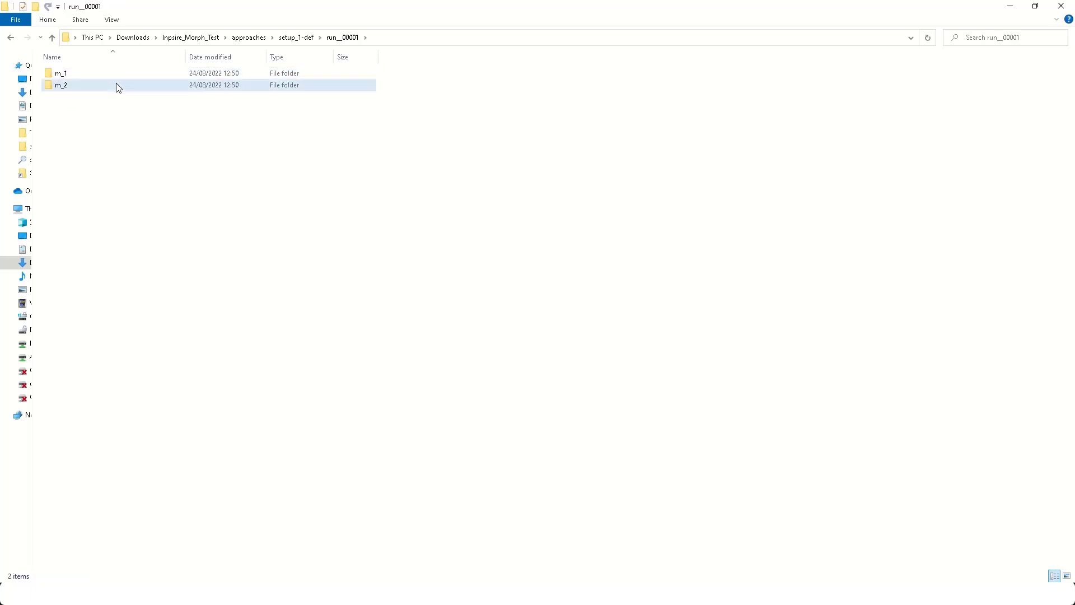
{"action": "double_click", "coordinate": [118, 85]}
{"action": "double_click", "coordinate": [139, 97]}
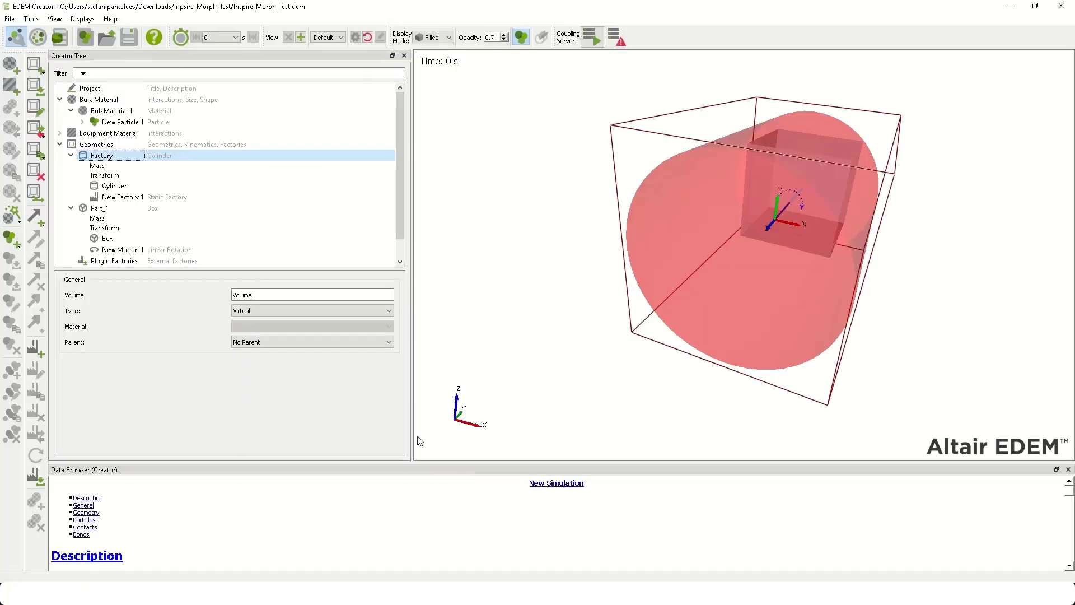
{"action": "double_click", "coordinate": [455, 6]}
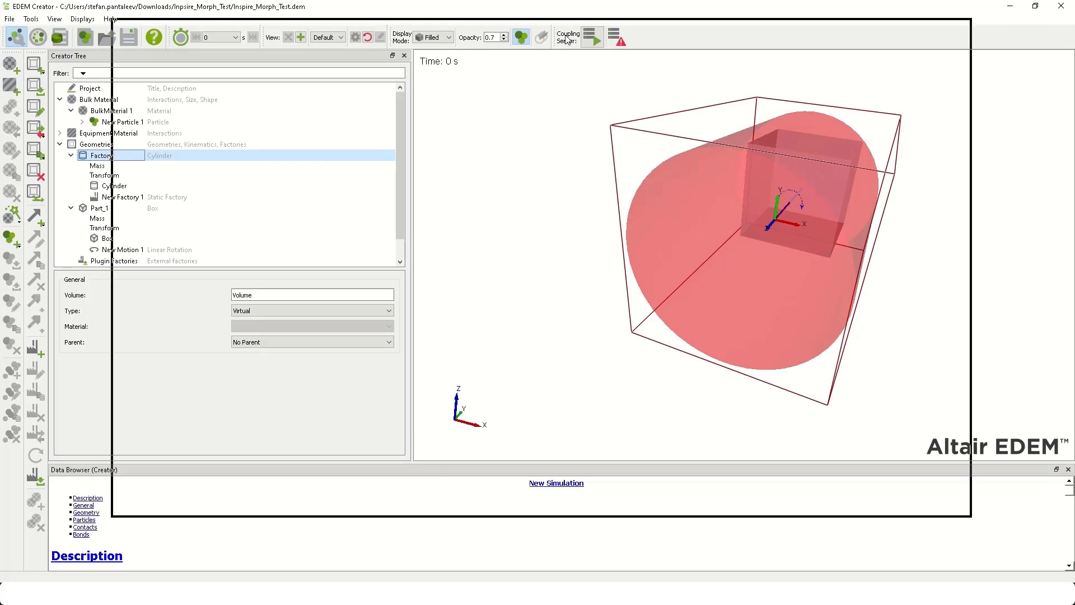
{"action": "left_click_drag", "start_coordinate": [116, 96], "coordinate": [750, 128]}
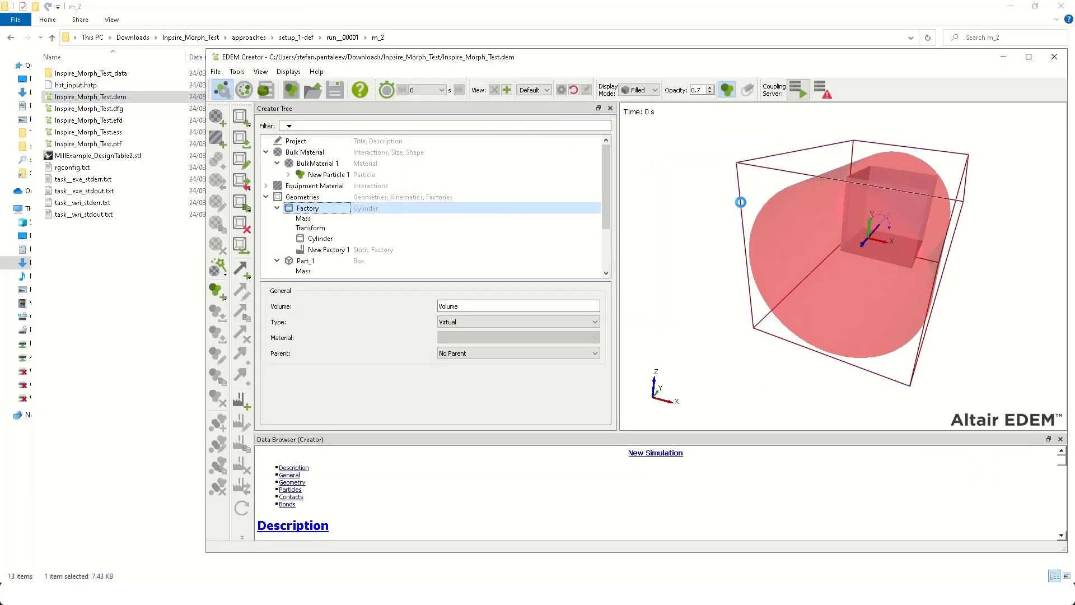
- Set the geometry display opacity to 1 in EDEM Creator and reposition its window to inspect the mill
{"action": "left_click_drag", "start_coordinate": [945, 228], "coordinate": [868, 252]}
{"action": "left_click", "coordinate": [723, 87]}
{"action": "left_click", "coordinate": [722, 88]}
{"action": "left_click", "coordinate": [723, 88]}
{"action": "left_click_drag", "start_coordinate": [698, 68], "coordinate": [628, 70]}
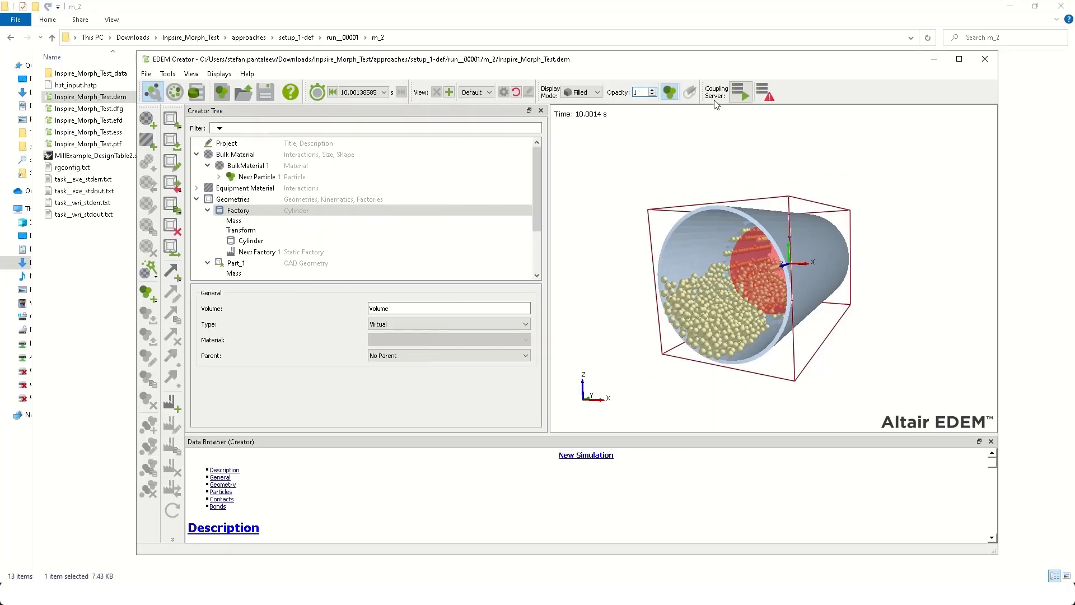